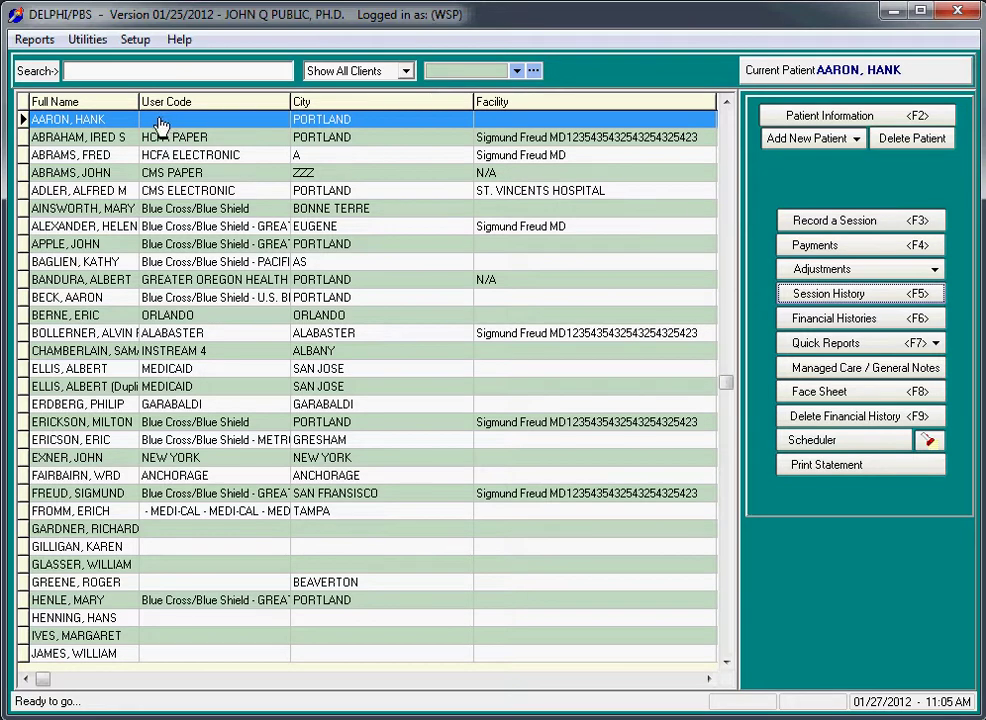
# Check the patient's insurance coverage, noting the $20.00 flat-fee copayment.
pyautogui.click(836, 226)
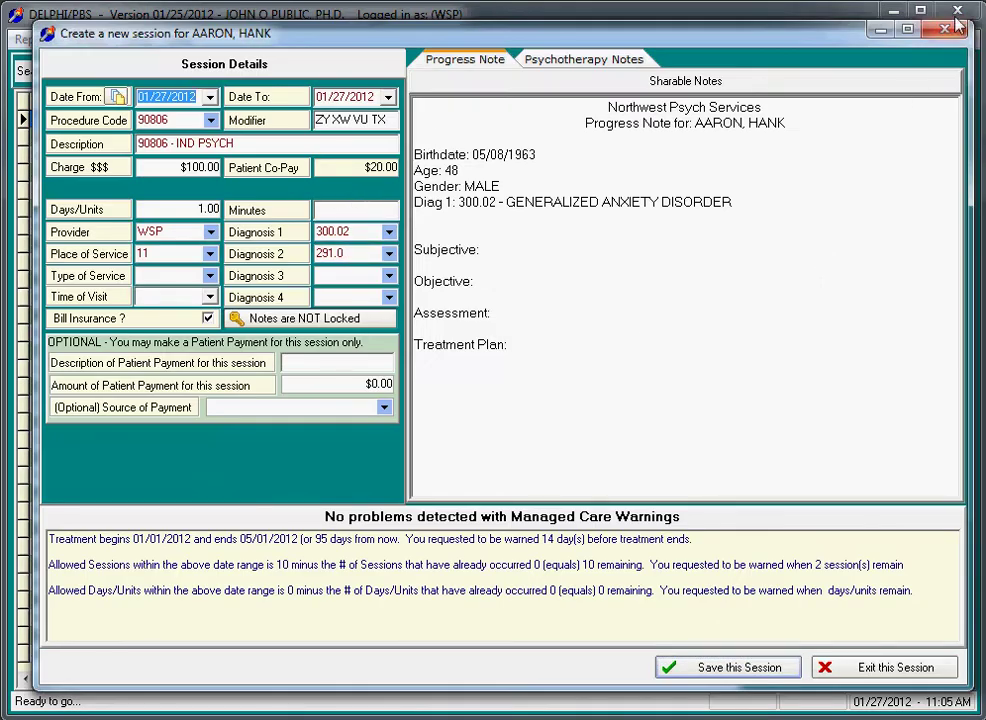
pyautogui.press('Escape')
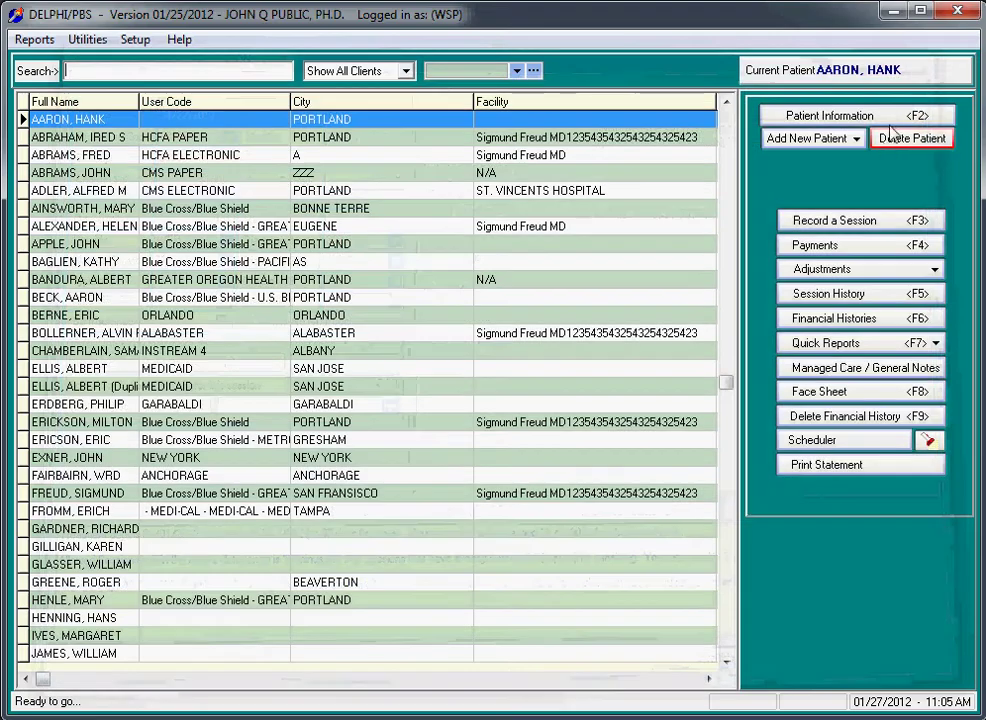
pyautogui.click(808, 117)
pyautogui.click(690, 185)
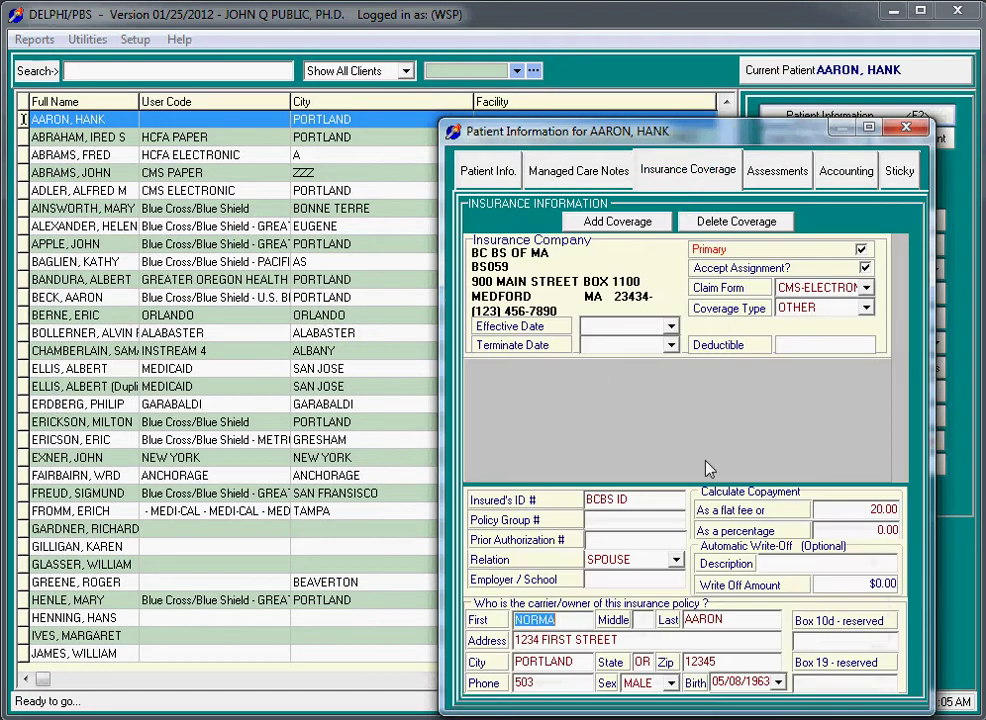
pyautogui.click(830, 510)
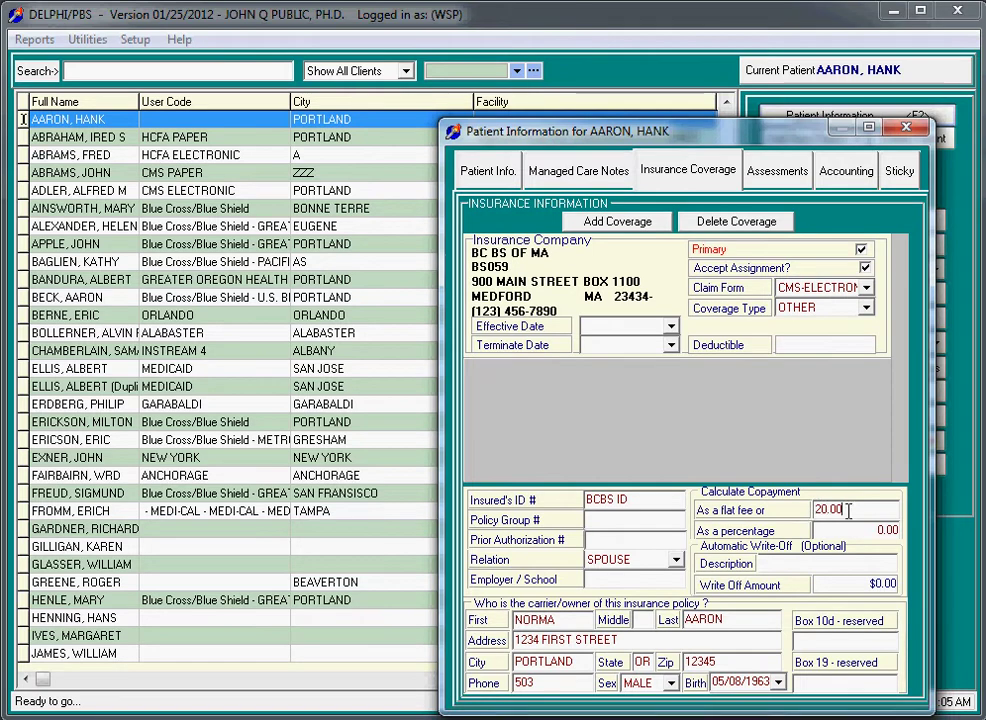
pyautogui.click(906, 127)
# Save a 01/01/2012 session for procedure 90801, then open and close Payments without changes.
pyautogui.click(843, 222)
pyautogui.click(210, 97)
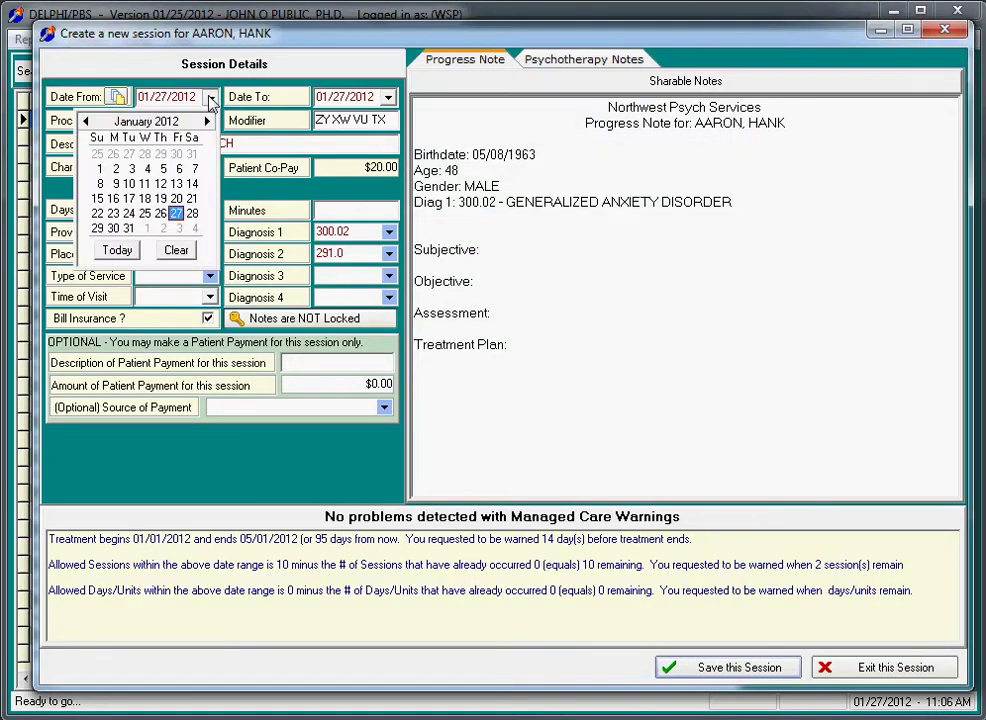
pyautogui.click(100, 169)
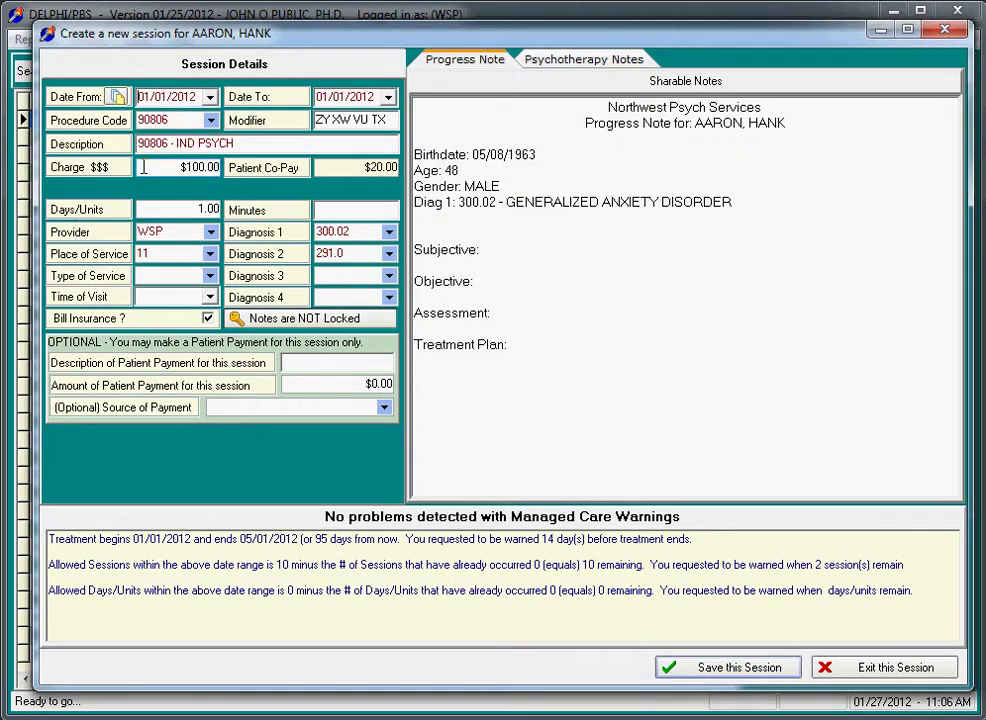
pyautogui.click(208, 120)
pyautogui.click(200, 140)
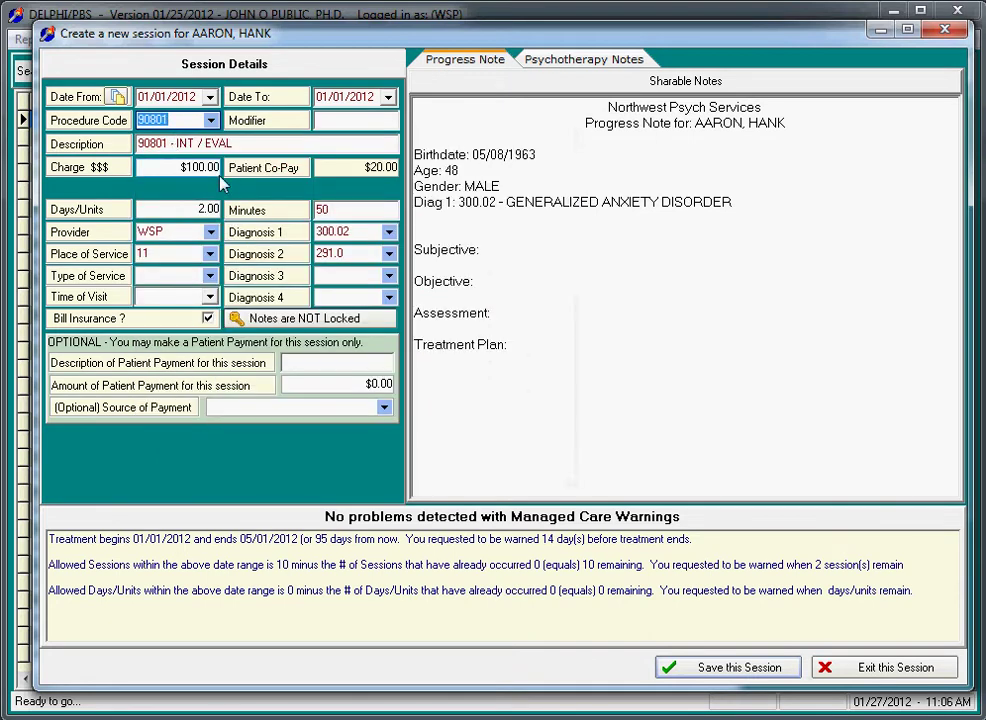
pyautogui.click(728, 670)
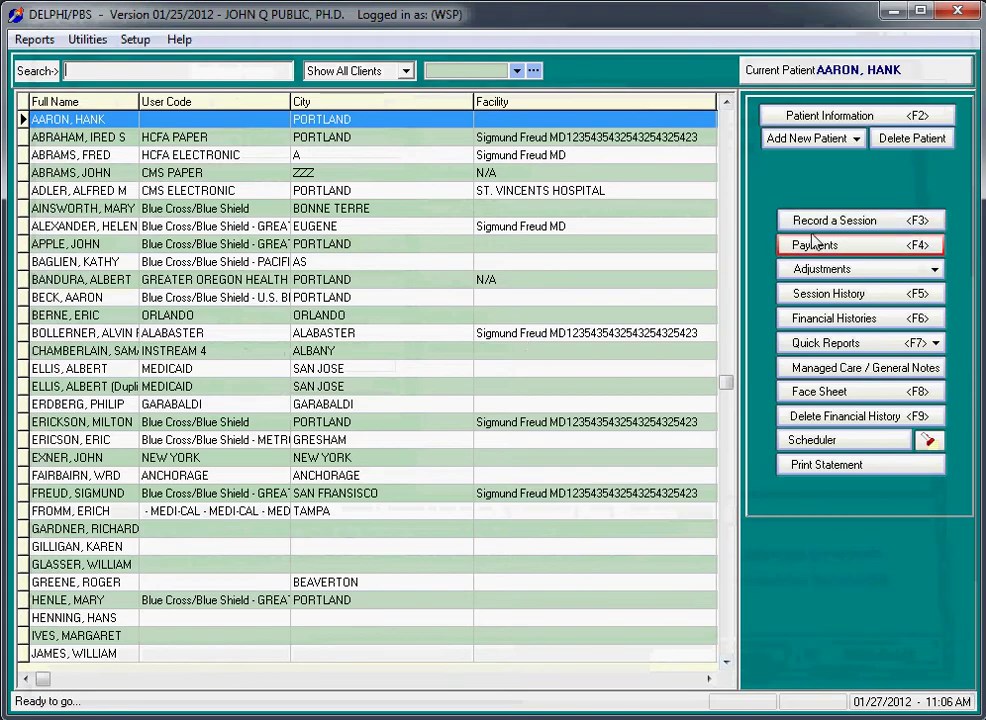
pyautogui.click(816, 245)
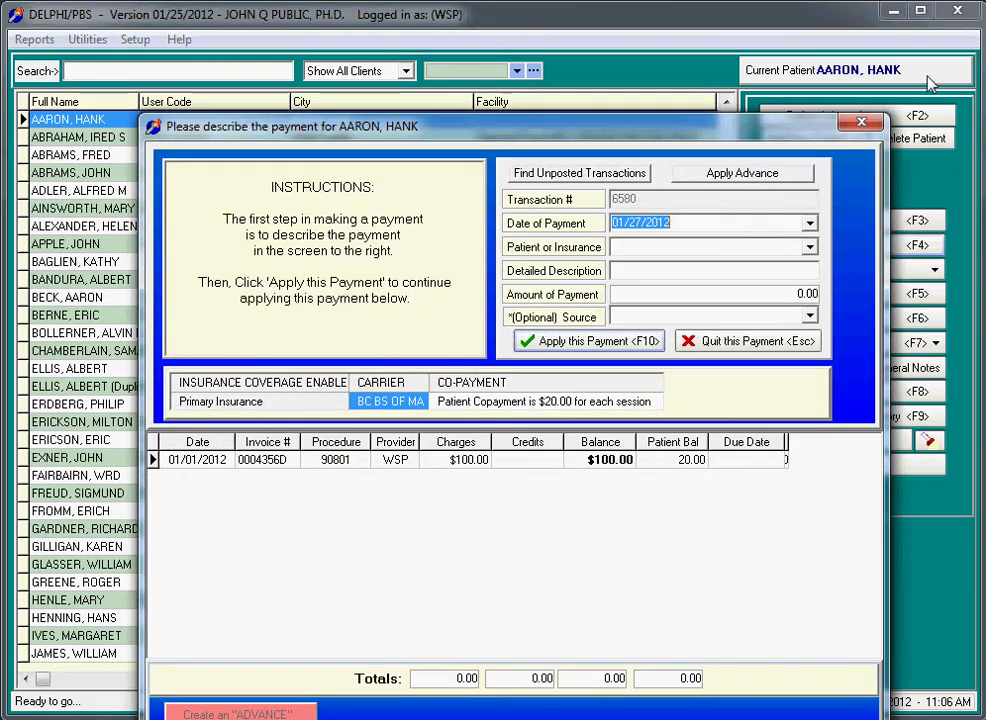
pyautogui.click(862, 122)
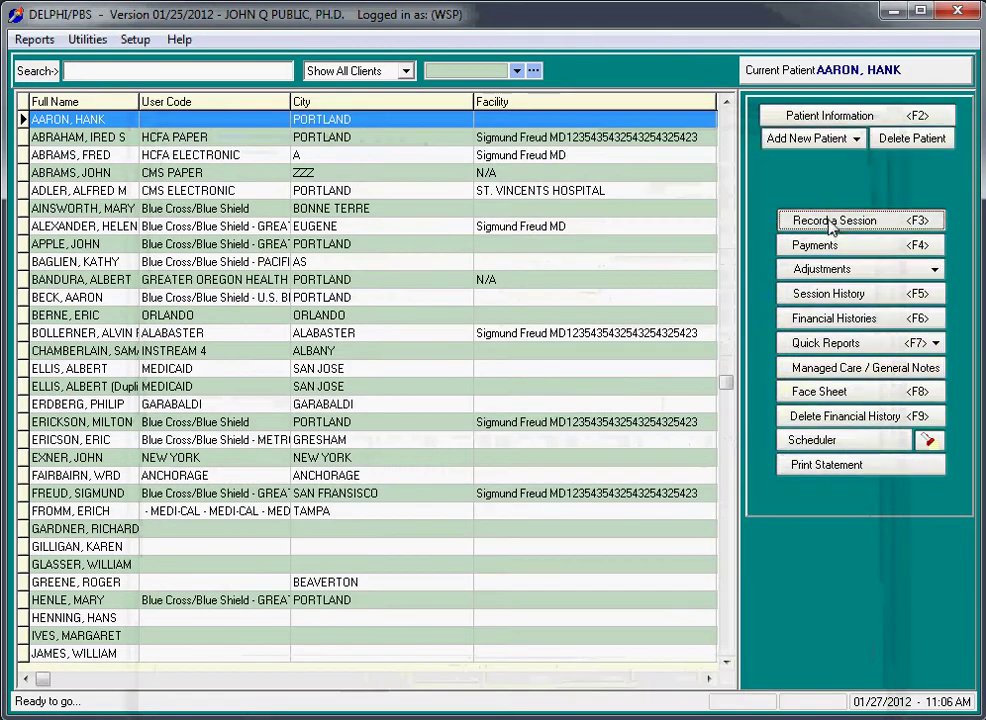
# Start a 01/09/2012 session with a COPAY patient payment of 20.
pyautogui.click(822, 222)
pyautogui.click(210, 99)
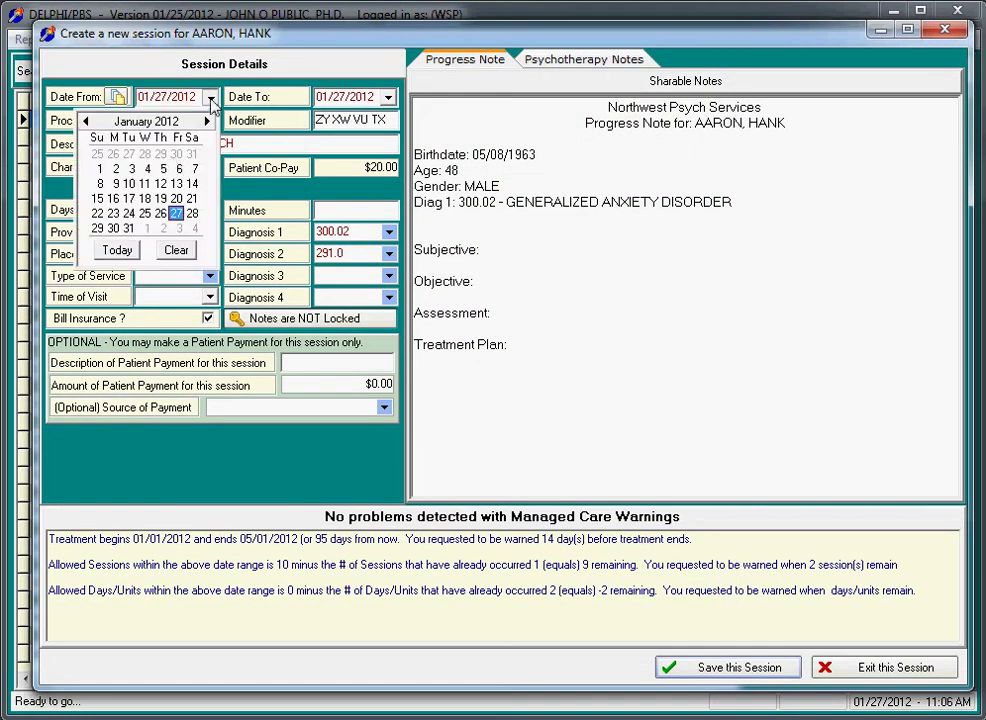
pyautogui.click(115, 183)
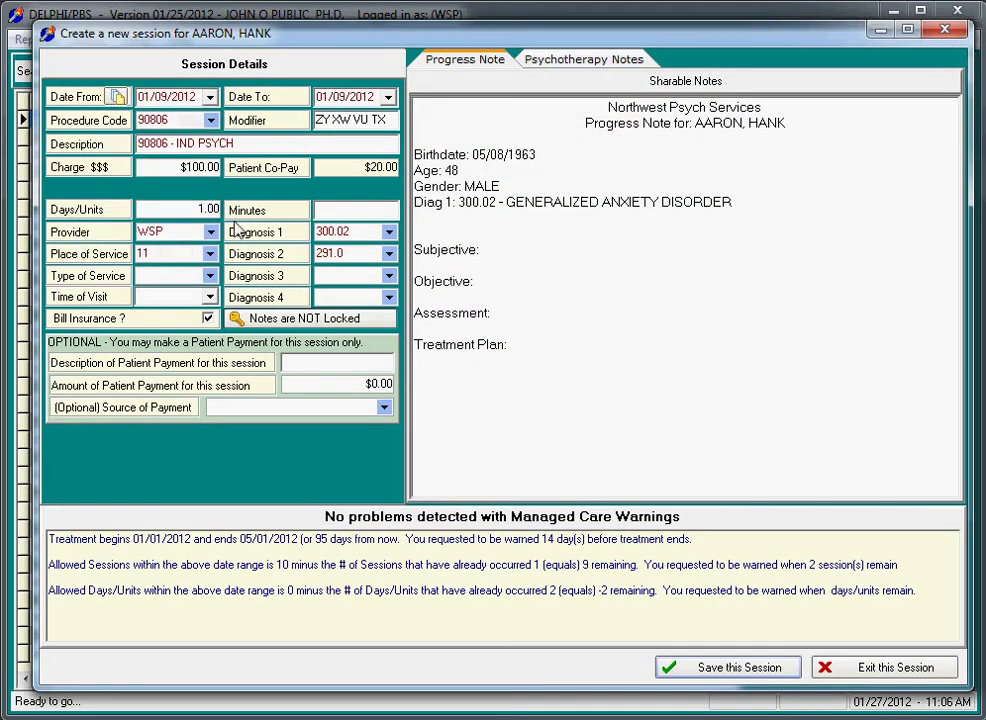
pyautogui.click(345, 368)
pyautogui.write('COPAY')
pyautogui.click(338, 385)
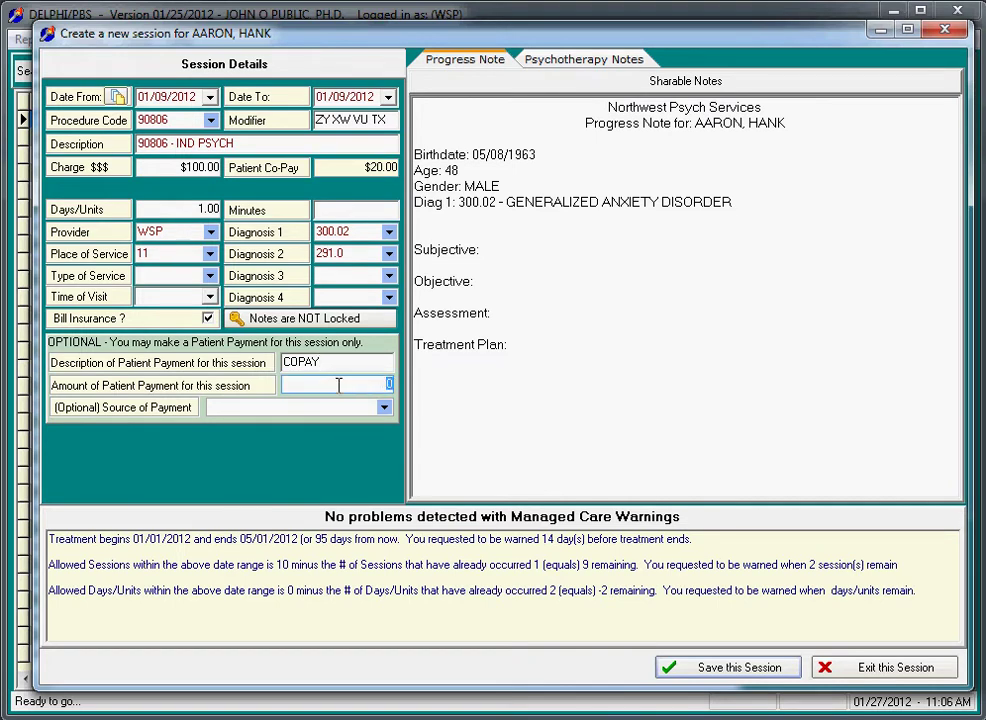
pyautogui.write('20')
# Save the 01/09/2012 session and start another one with a COPAY patient payment.
pyautogui.click(725, 669)
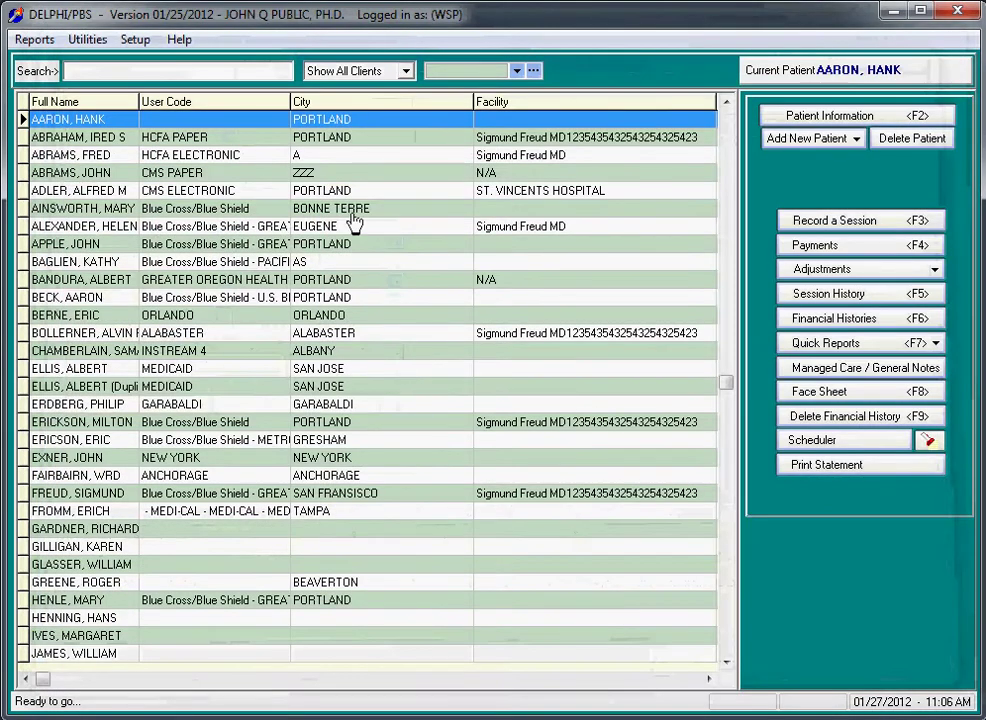
pyautogui.click(825, 222)
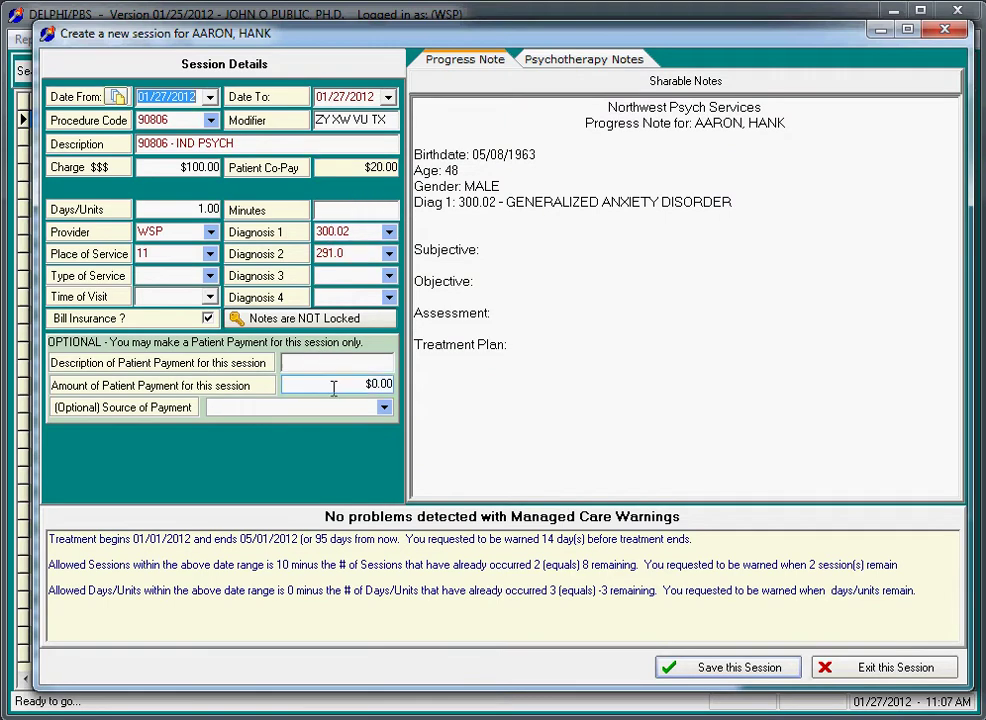
pyautogui.click(336, 366)
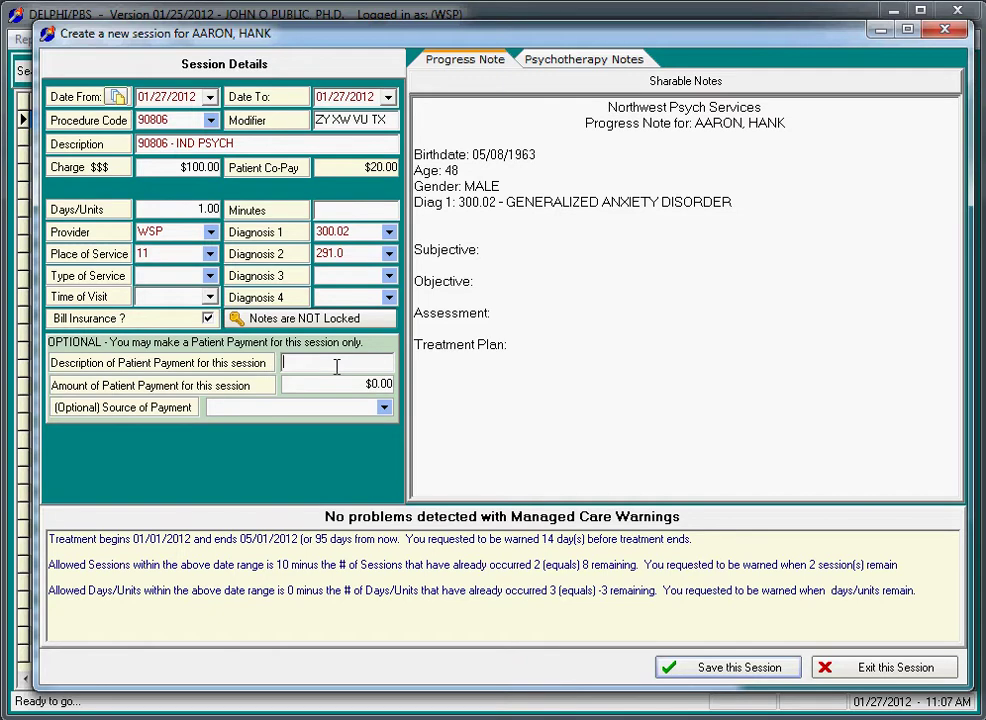
pyautogui.write('COPAY')
pyautogui.press('Tab')
pyautogui.write('2')
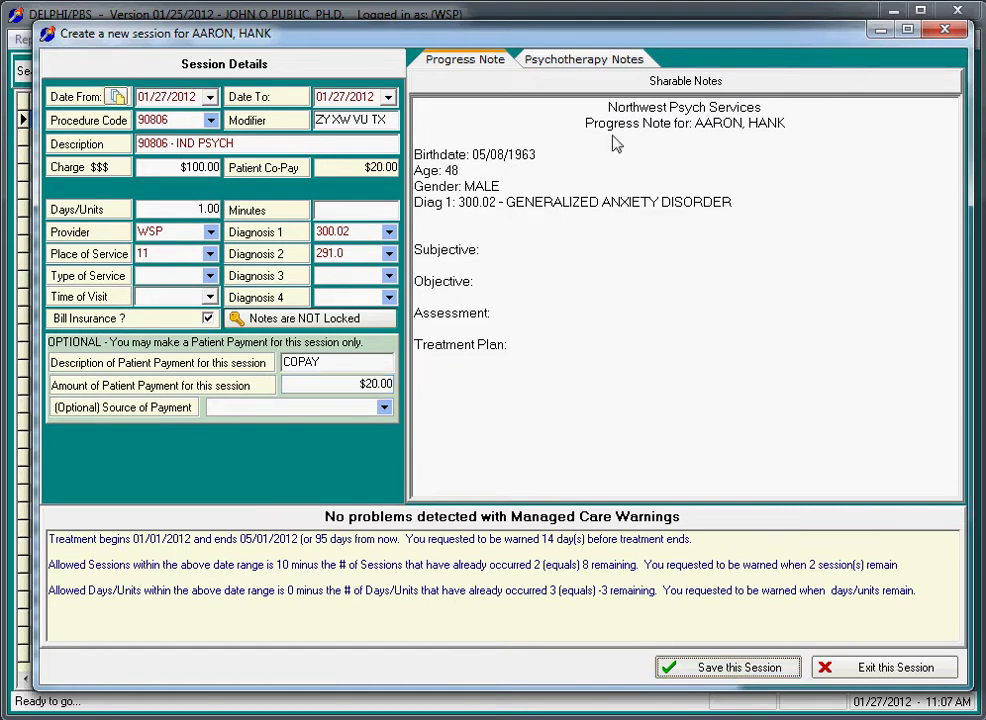
# Save the 01/27/2012 session and begin a payment from INSURANCE.
pyautogui.click(737, 668)
pyautogui.click(848, 256)
pyautogui.moveTo(543, 136); pyautogui.dragTo(516, 55)
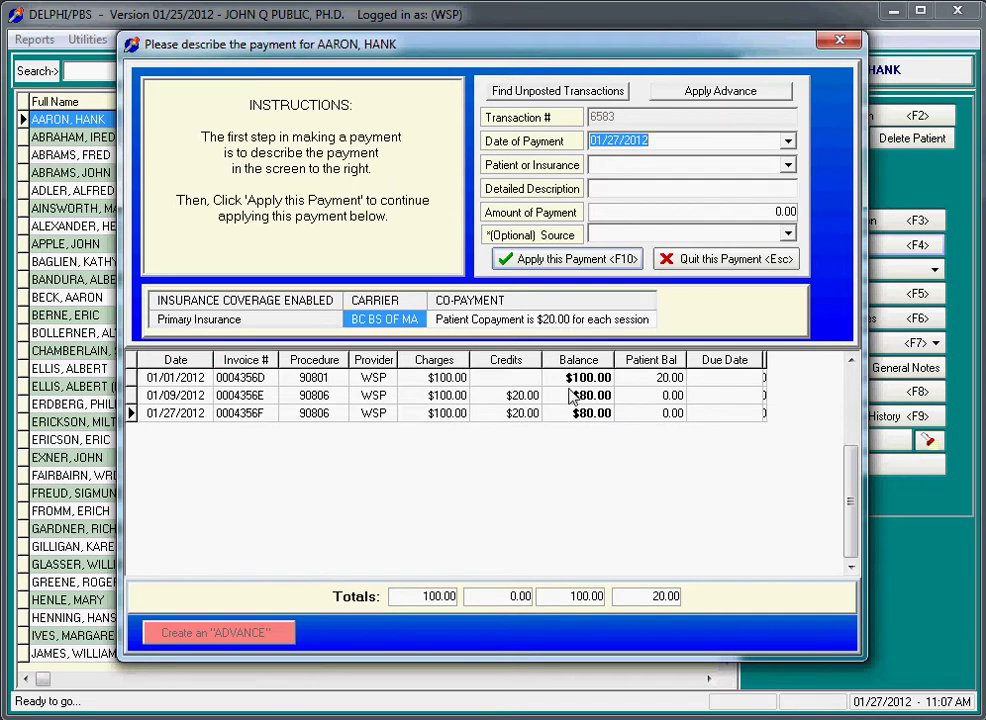
pyautogui.click(789, 167)
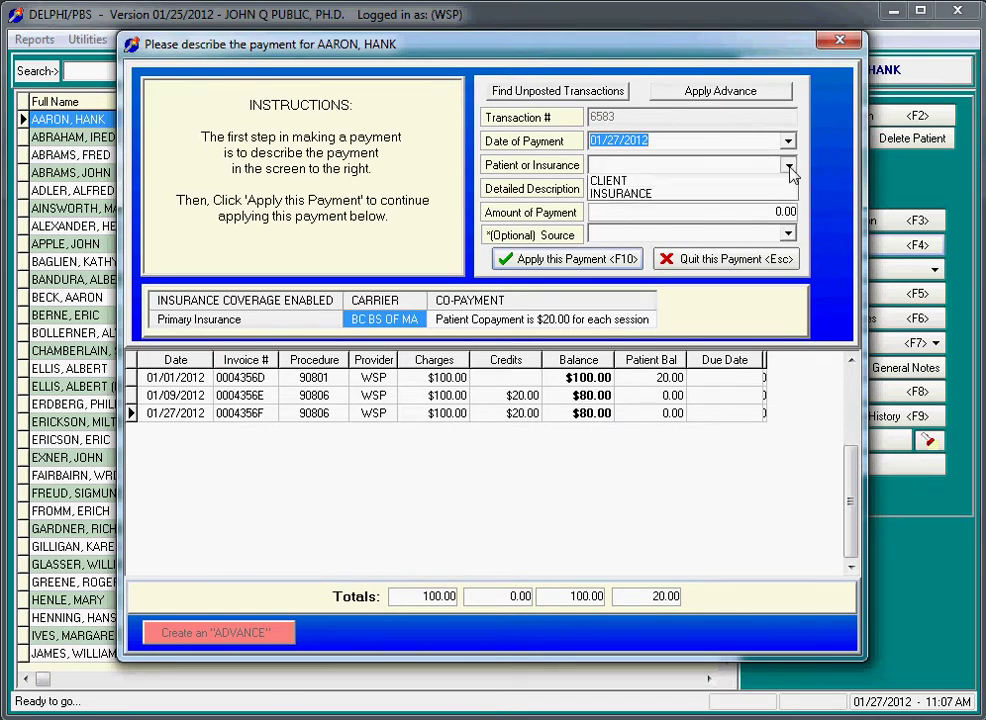
pyautogui.click(675, 197)
# Describe the $70.00 insurance payment as 'INSUR PAY EXAMPLE 70 WITH 20 WO' and proceed to apply it.
pyautogui.click(664, 190)
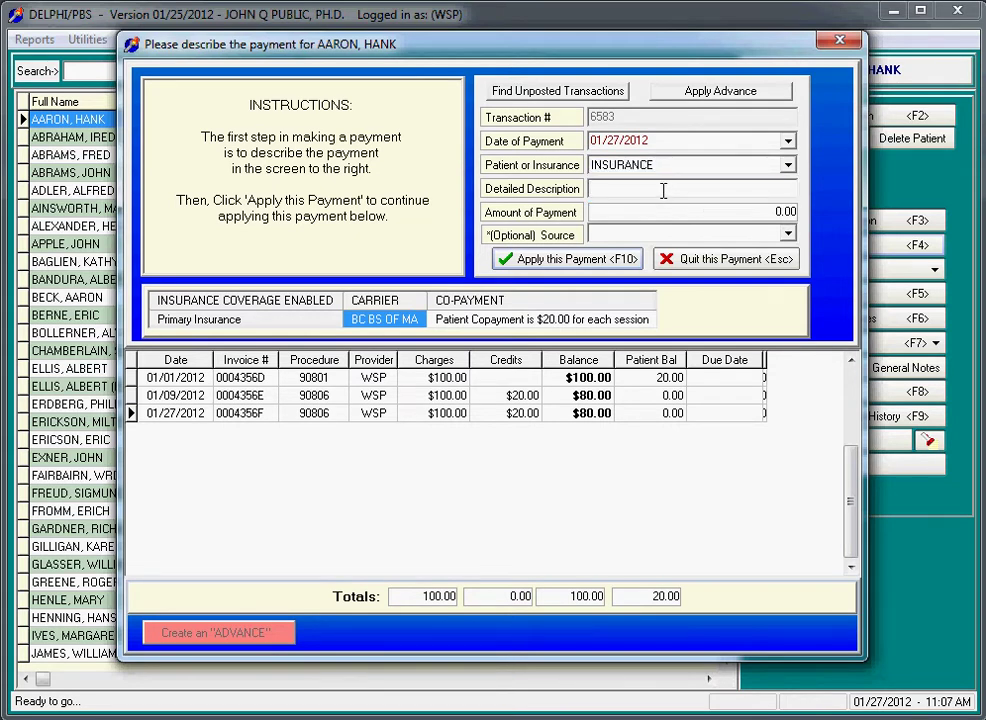
pyautogui.write('INSUR PAY EXAMPLE')
pyautogui.click(674, 212)
pyautogui.click(675, 212)
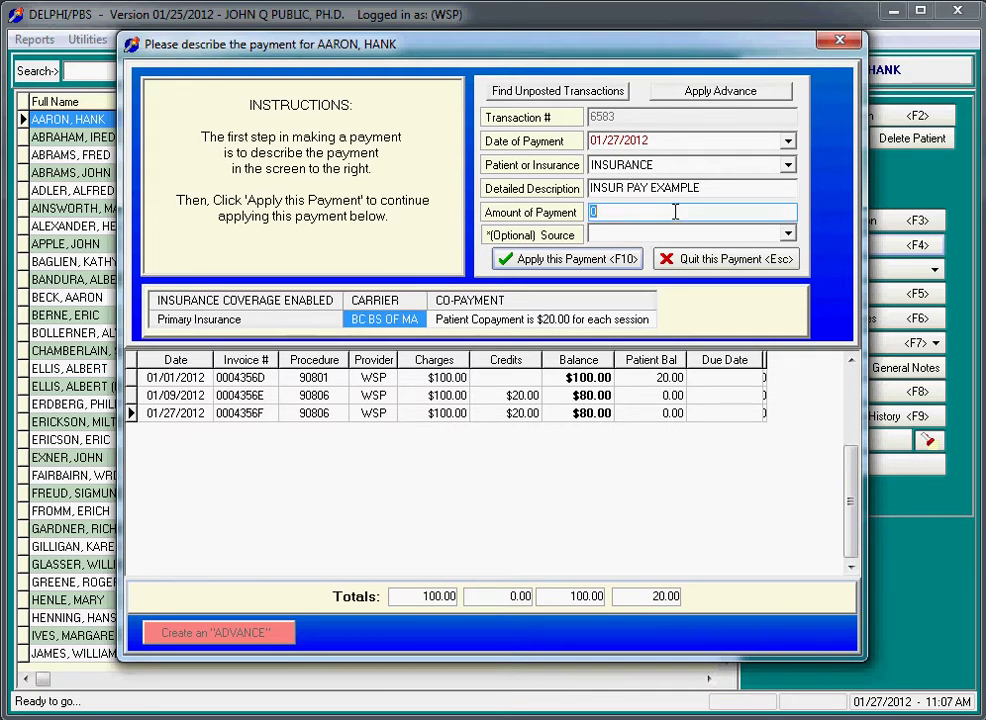
pyautogui.write('7')
pyautogui.click(721, 188)
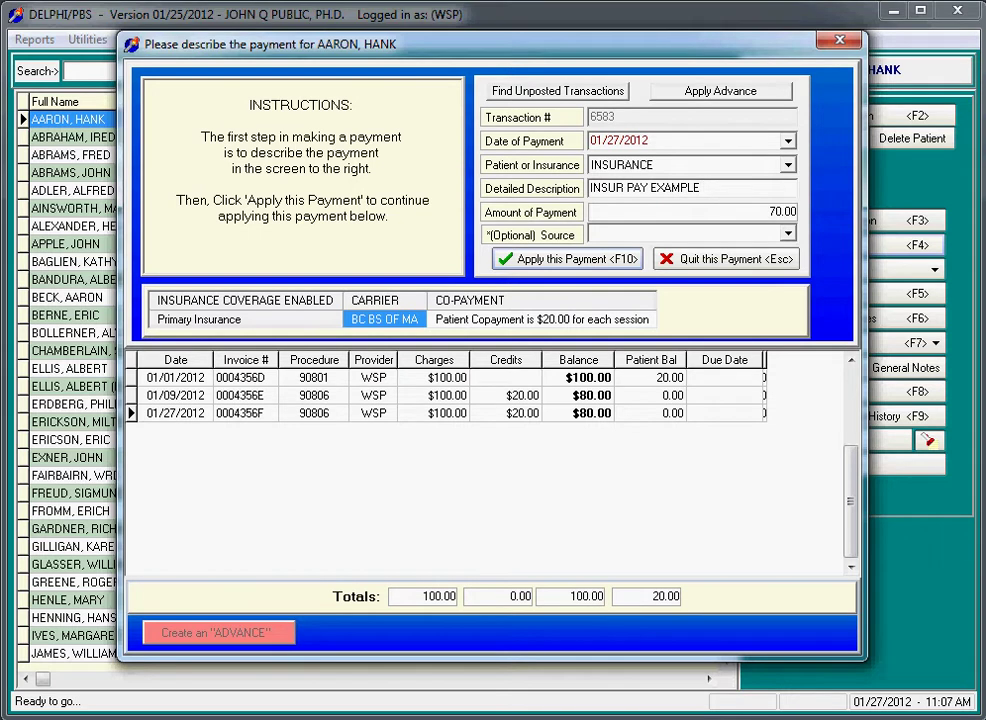
pyautogui.write('INSUR PAY EXAMPLE 70 WITH 20 WIOP')
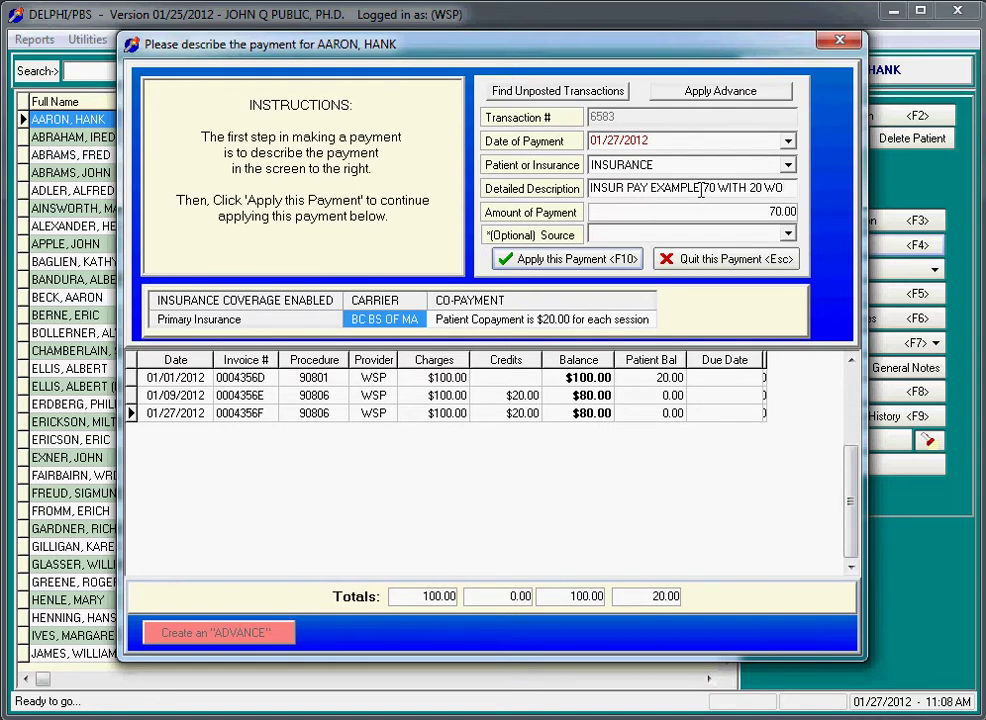
pyautogui.click(775, 212)
pyautogui.click(578, 262)
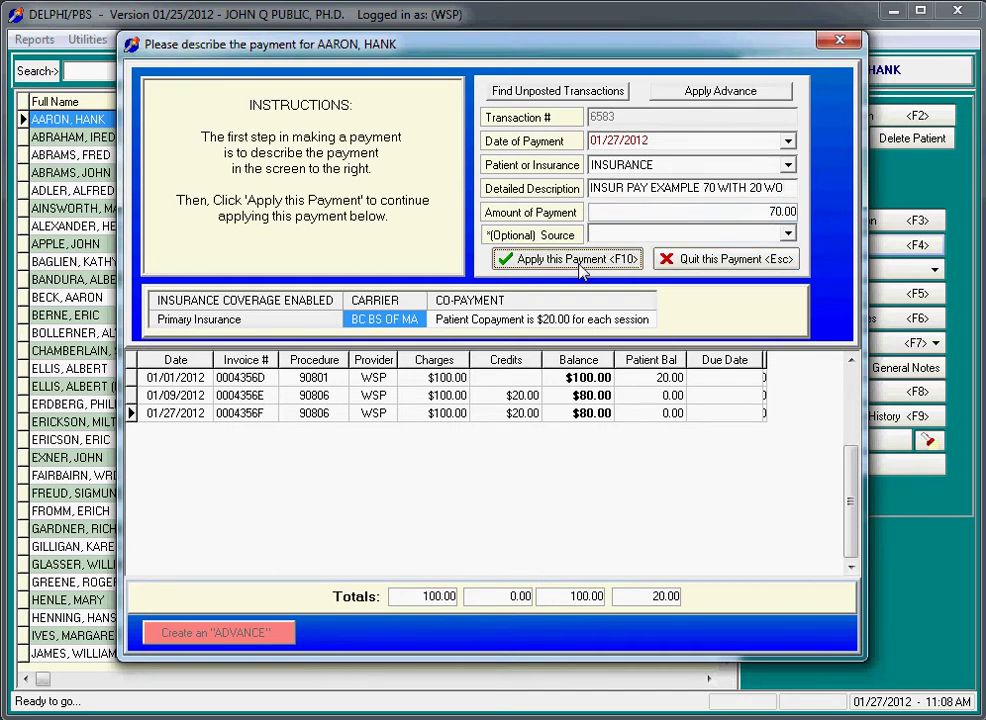
pyautogui.doubleClick(185, 396)
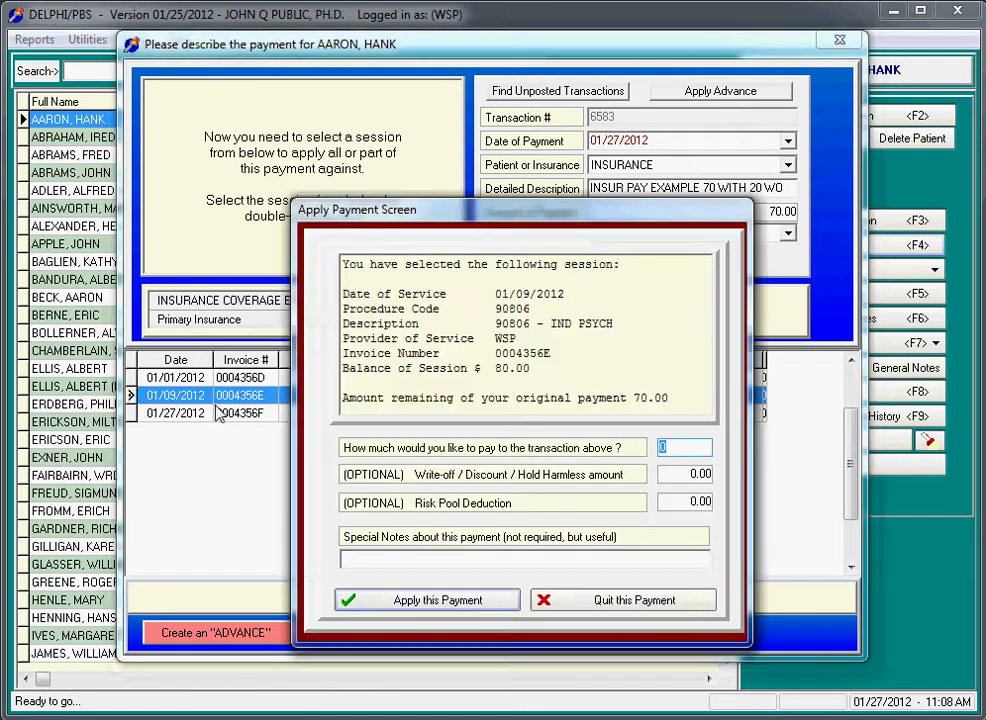
pyautogui.write('70')
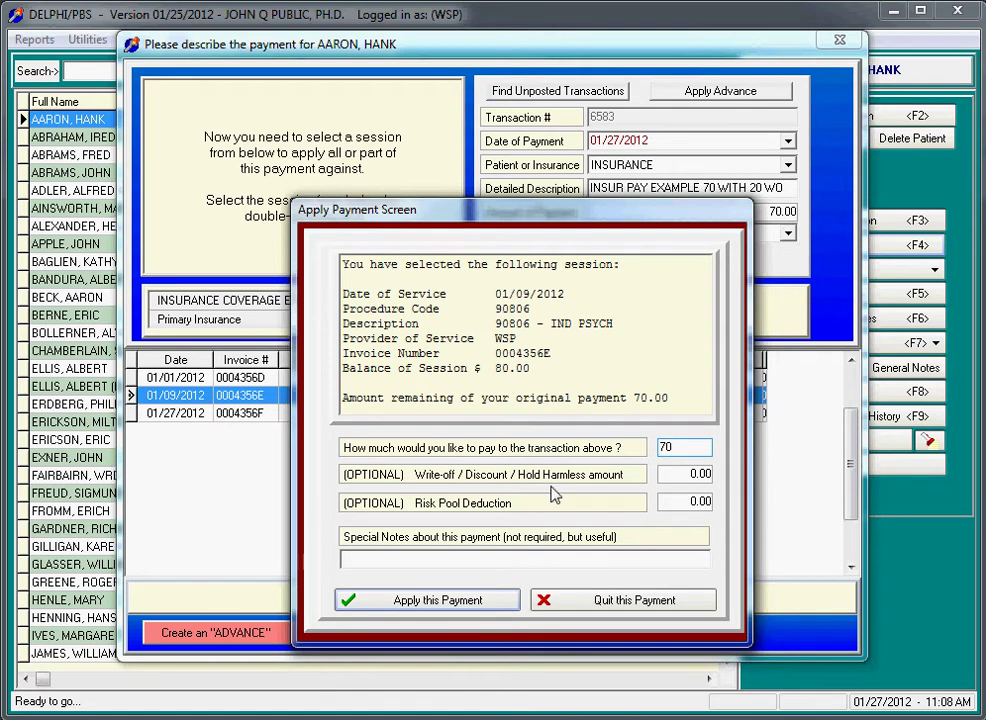
pyautogui.click(666, 476)
pyautogui.write('20')
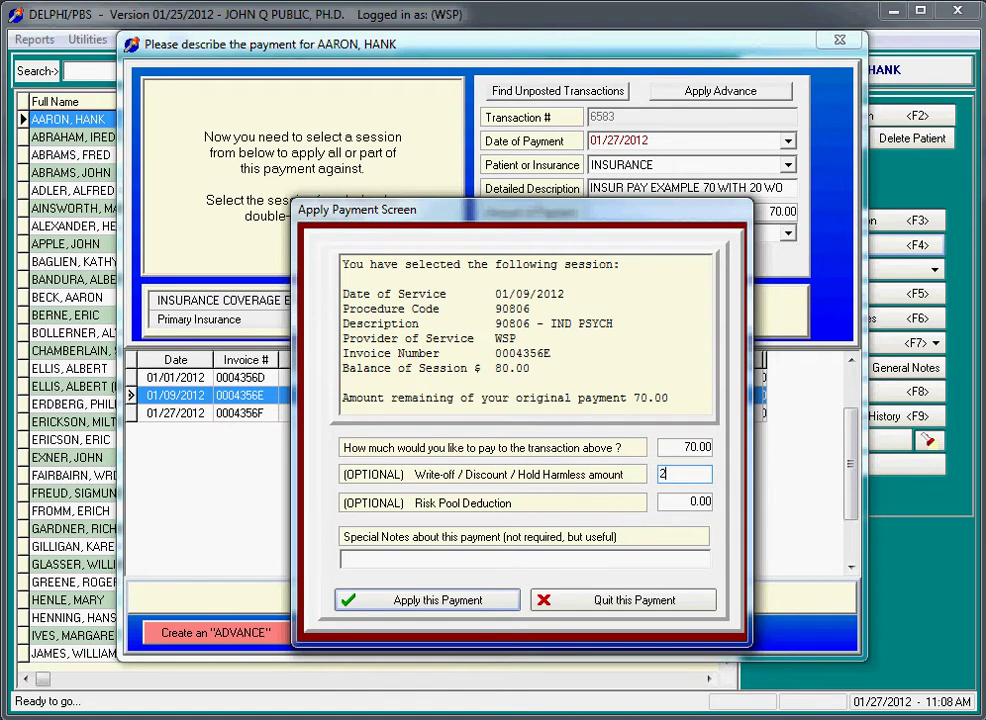
pyautogui.click(465, 600)
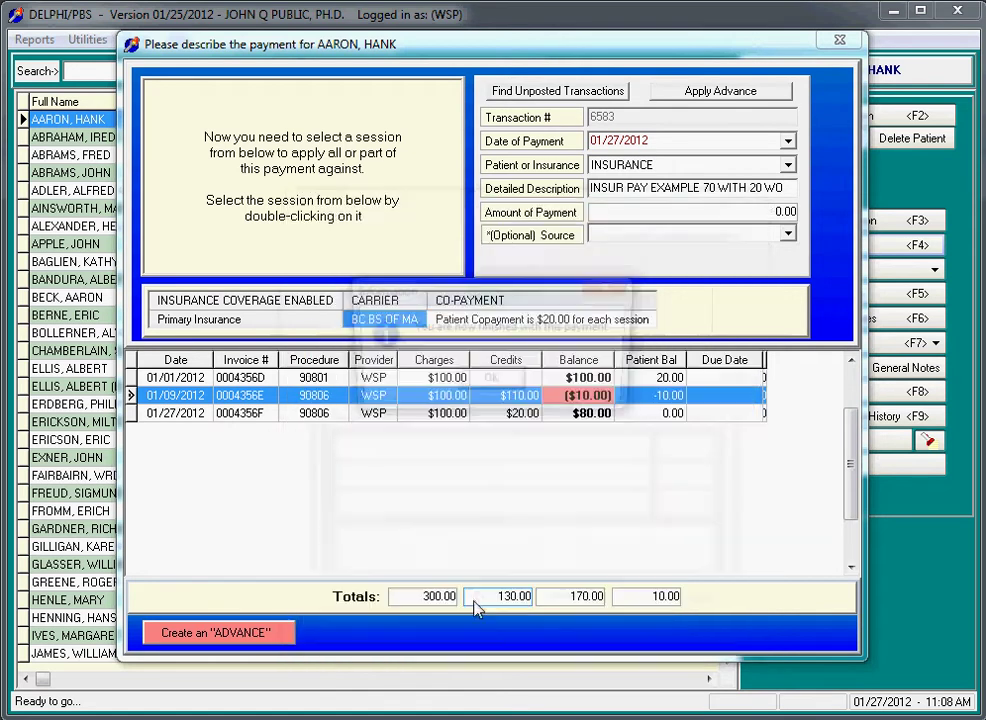
pyautogui.click(491, 382)
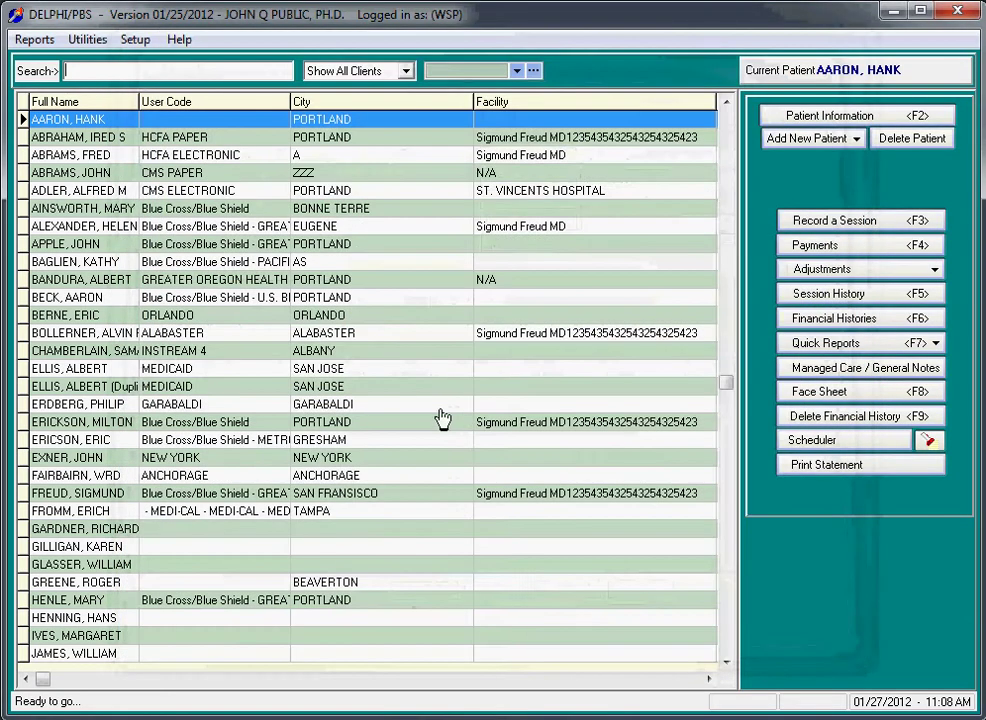
pyautogui.click(827, 248)
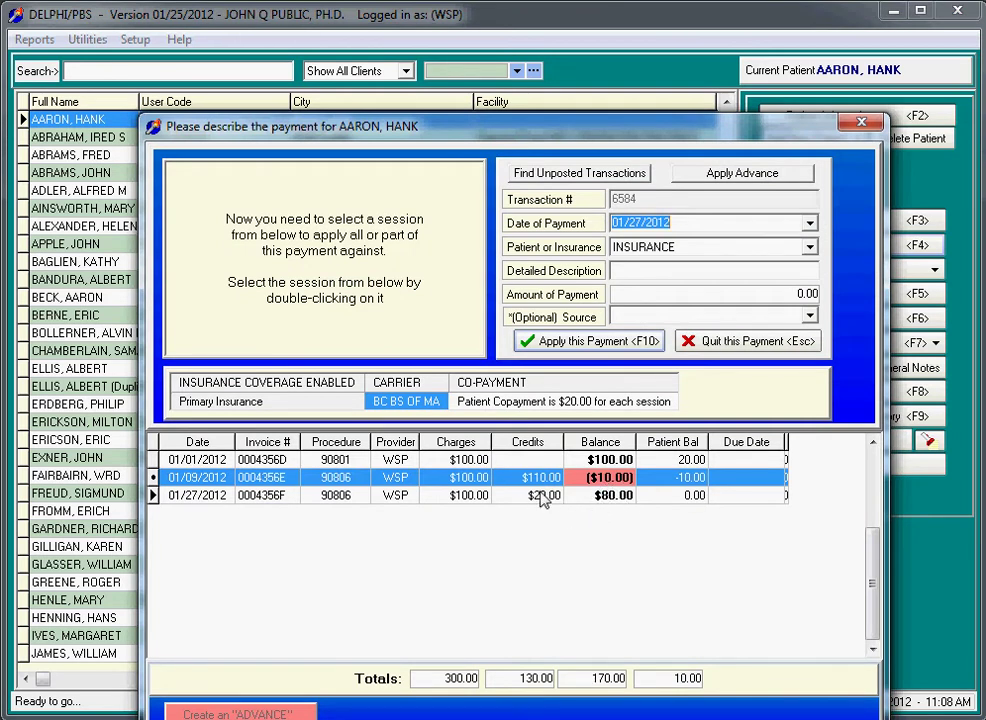
pyautogui.moveTo(599, 132); pyautogui.dragTo(598, 43)
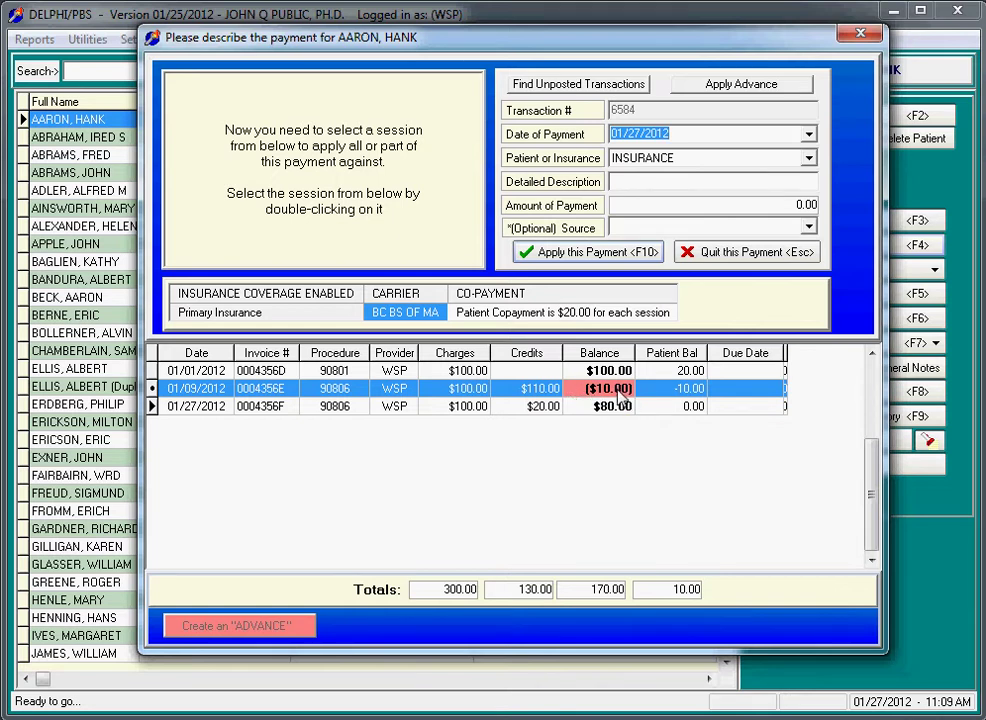
# Delete unposted transactions 6583, 6582 and 6581 for this client.
pyautogui.click(588, 86)
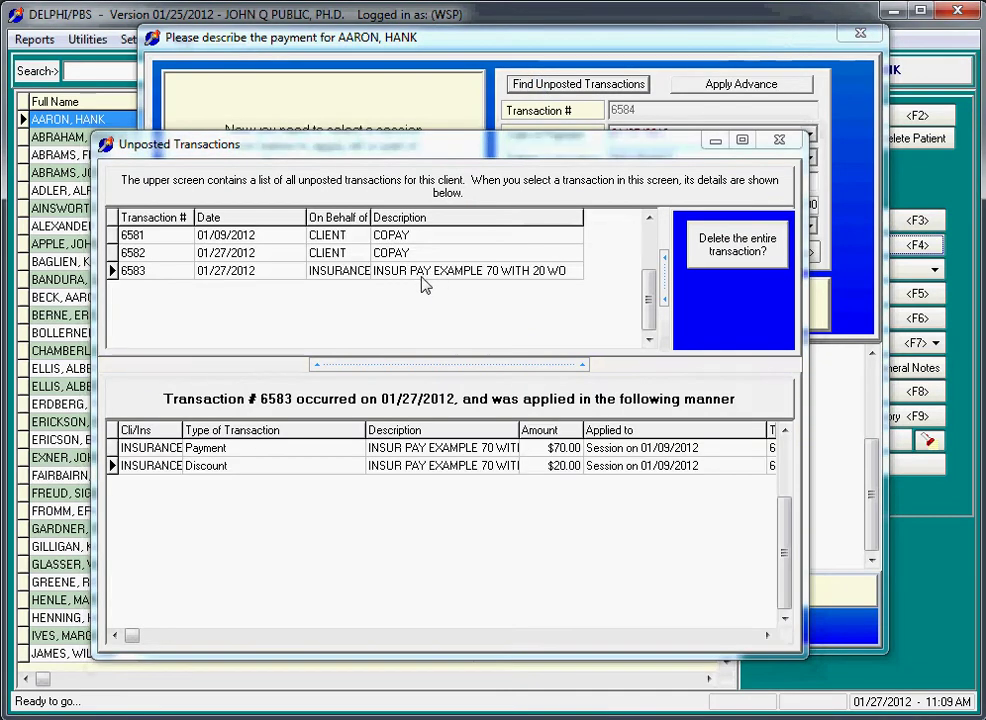
pyautogui.click(240, 274)
pyautogui.click(700, 252)
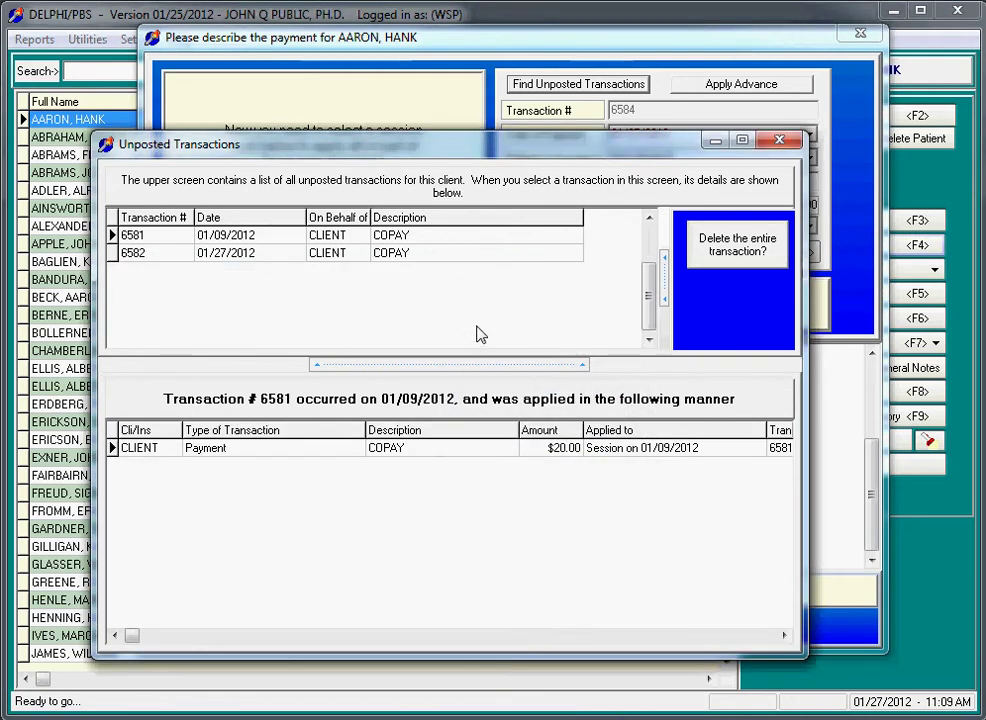
pyautogui.press('Down')
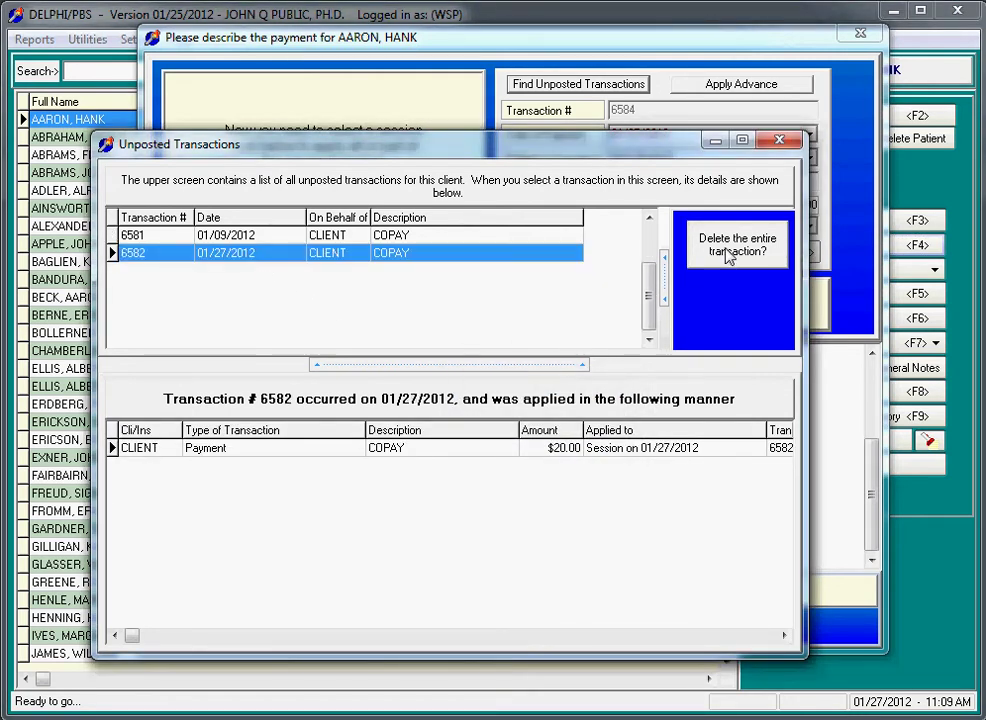
pyautogui.click(728, 253)
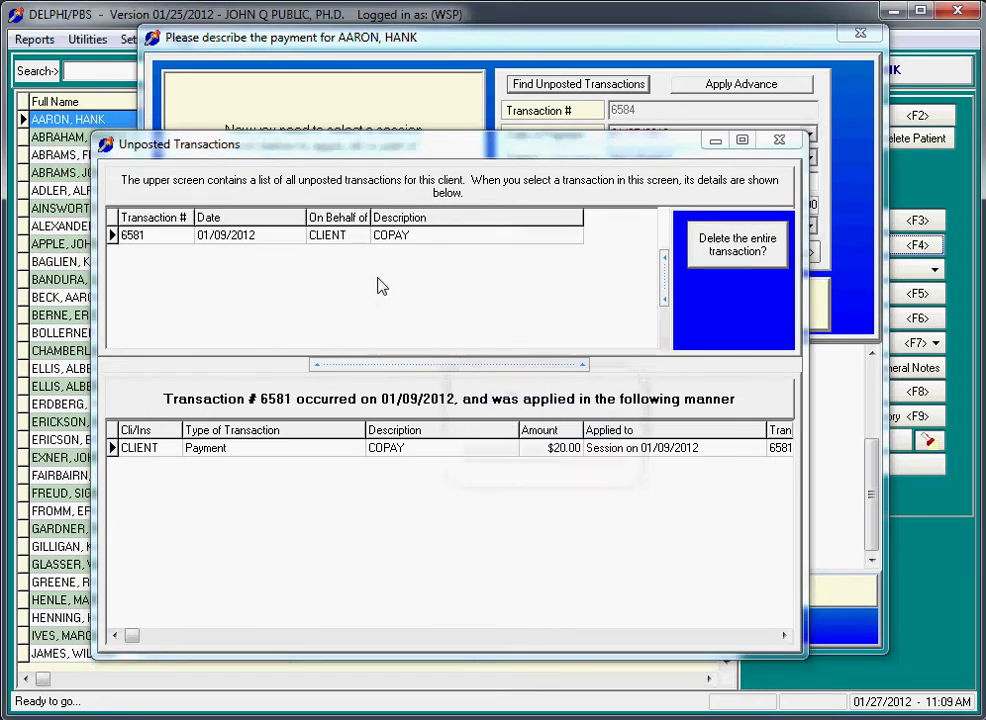
pyautogui.click(338, 235)
pyautogui.click(726, 252)
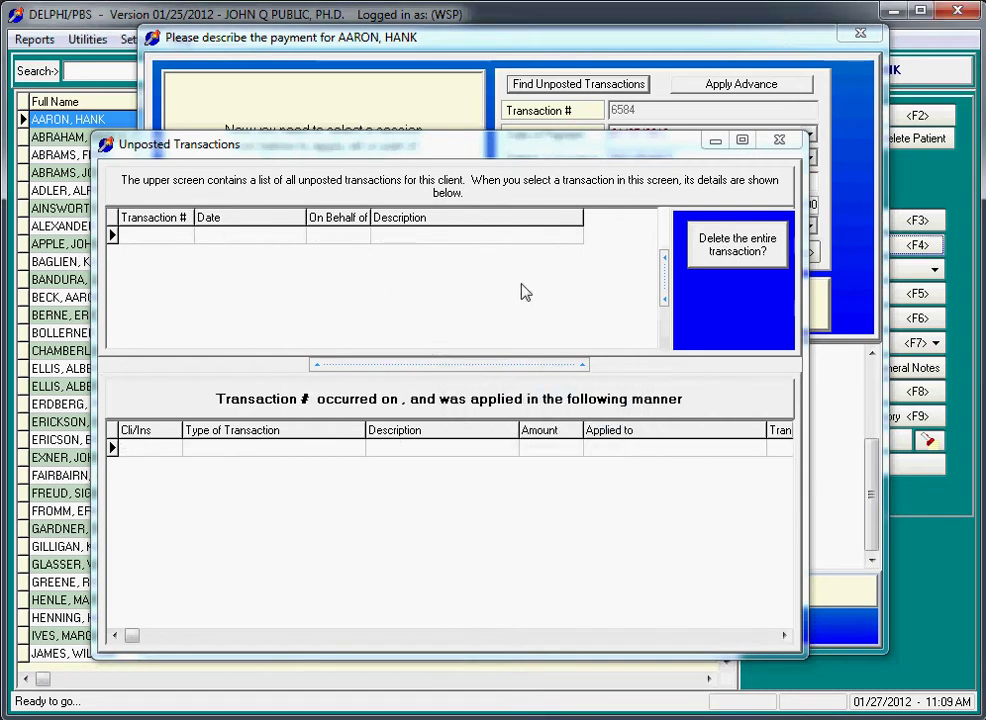
pyautogui.click(780, 141)
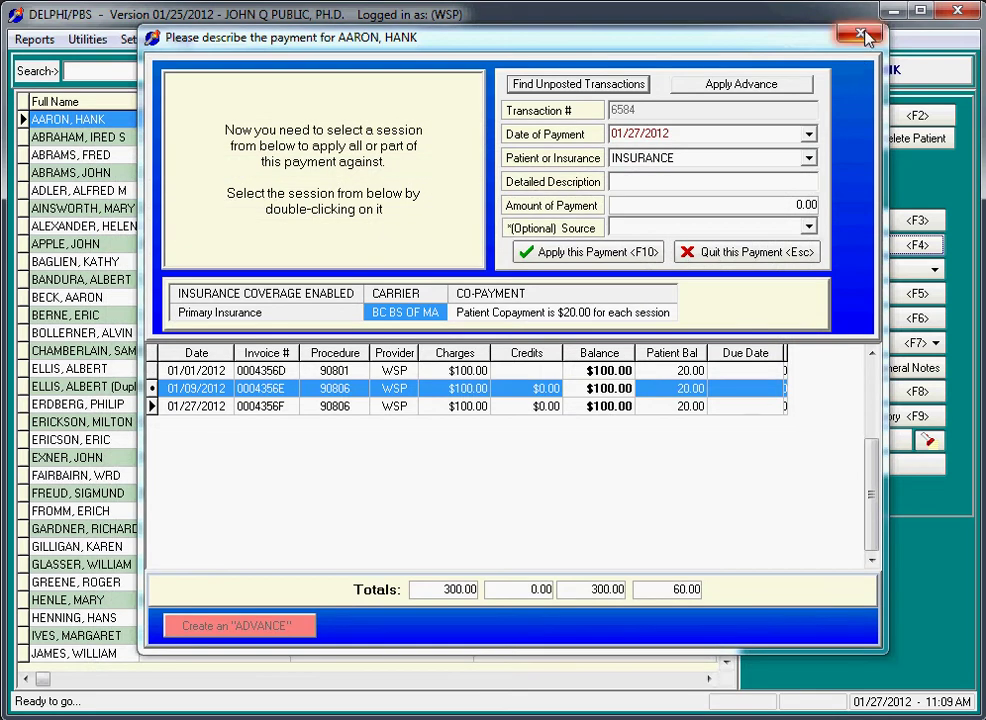
# Back out of the payment screen and a new session form without saving anything.
pyautogui.click(688, 254)
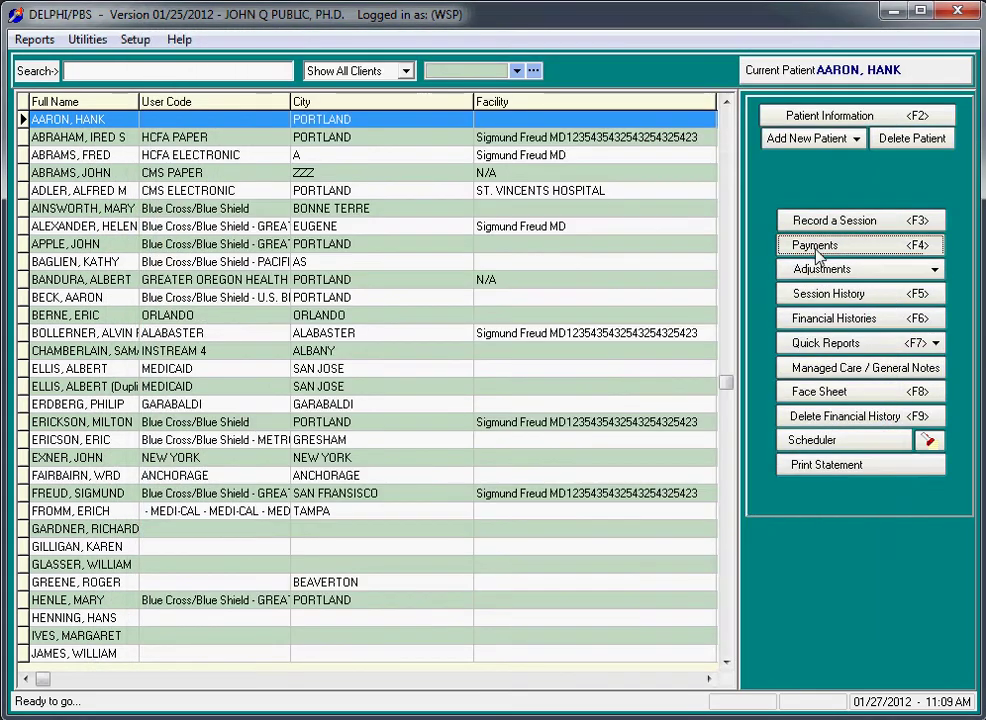
pyautogui.click(819, 250)
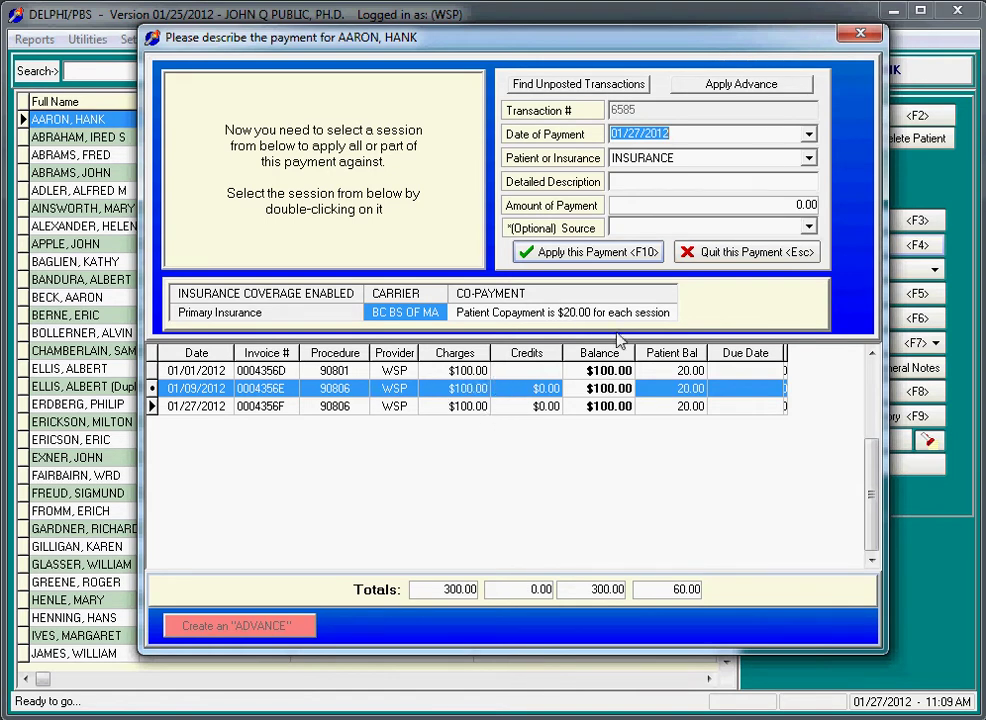
pyautogui.press('Escape')
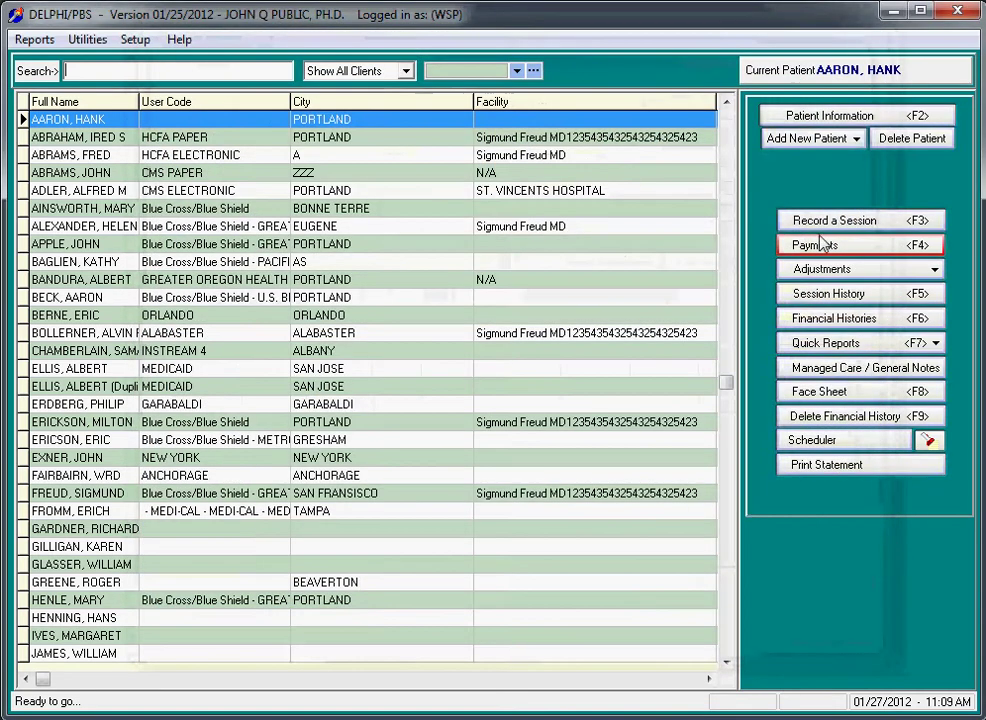
pyautogui.press('F3')
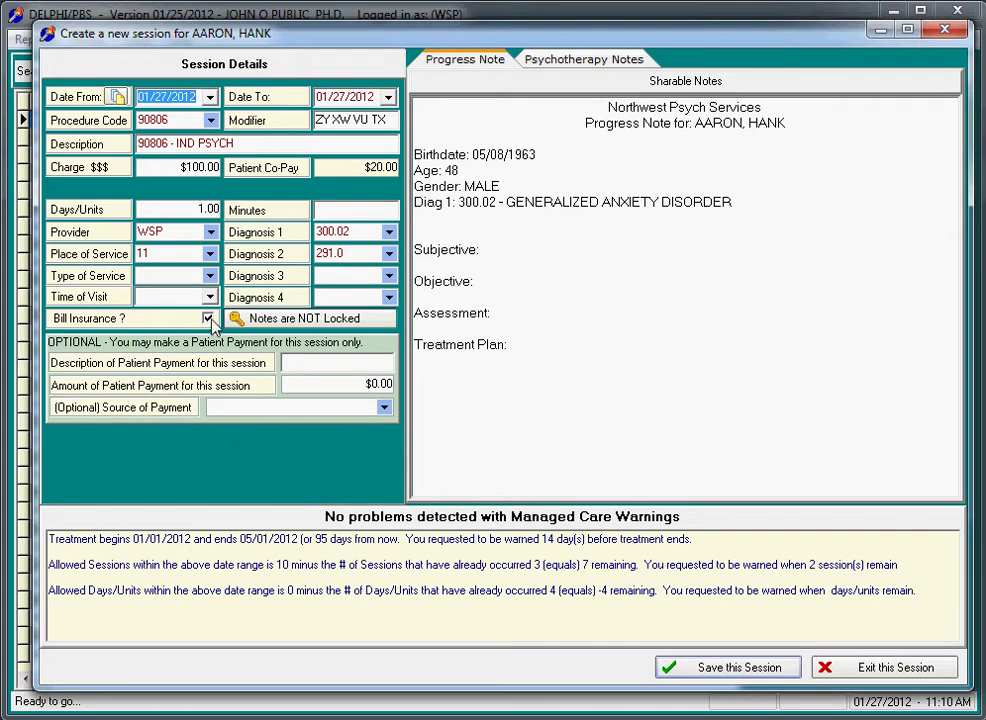
pyautogui.click(944, 33)
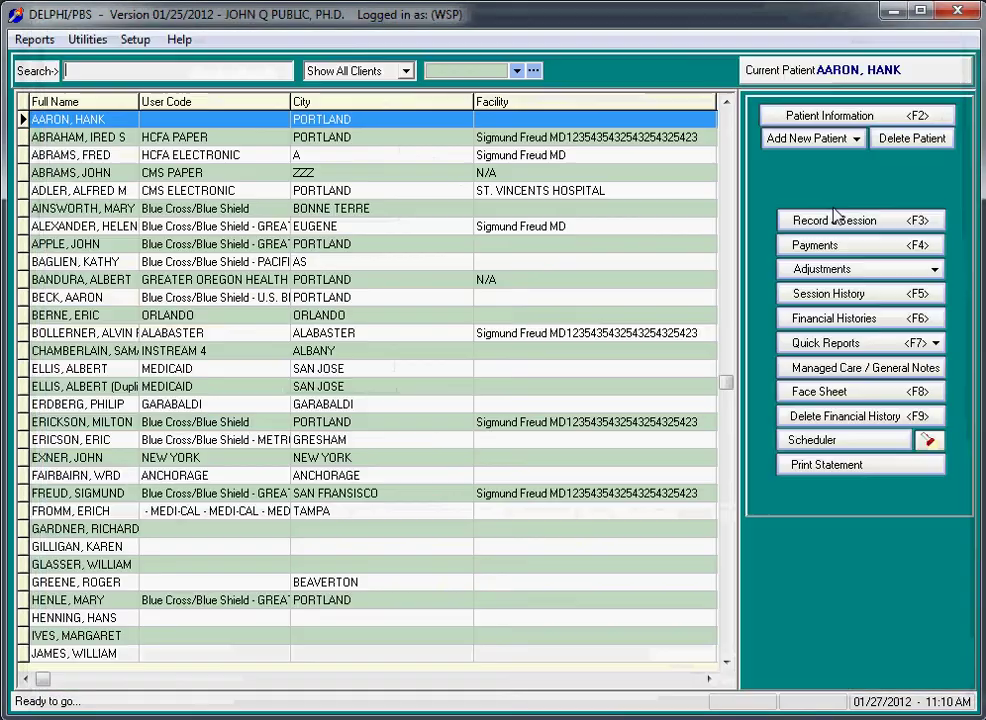
# Enter a 01/01/2012 CLIENT COPAY payment of $20.00 and apply it, selecting the 01/01/2012 session.
pyautogui.click(805, 244)
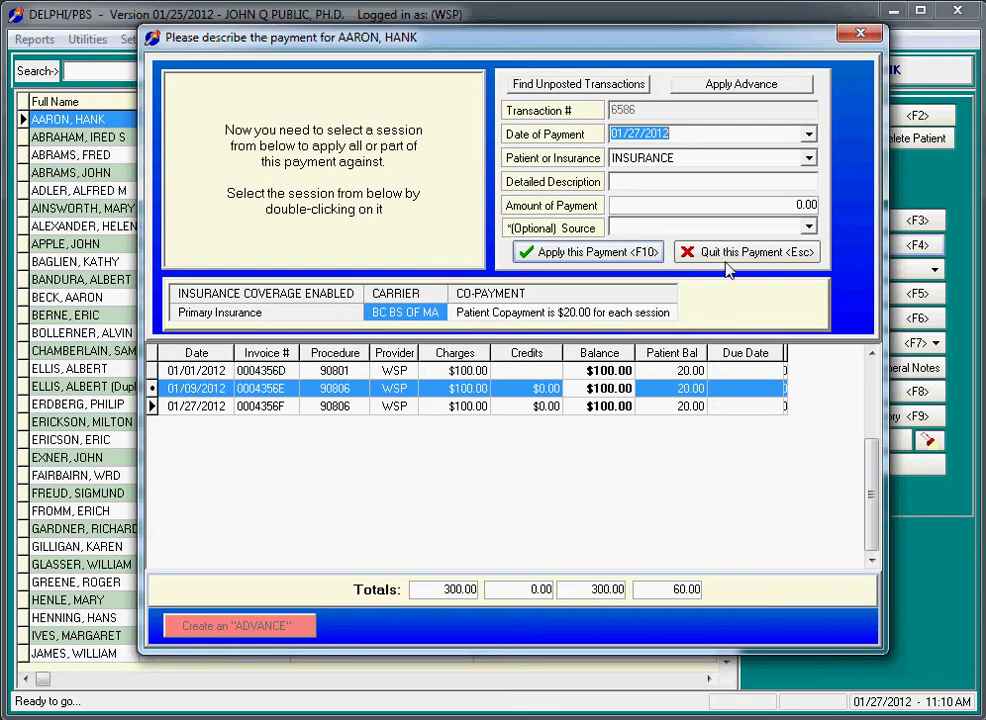
pyautogui.click(808, 134)
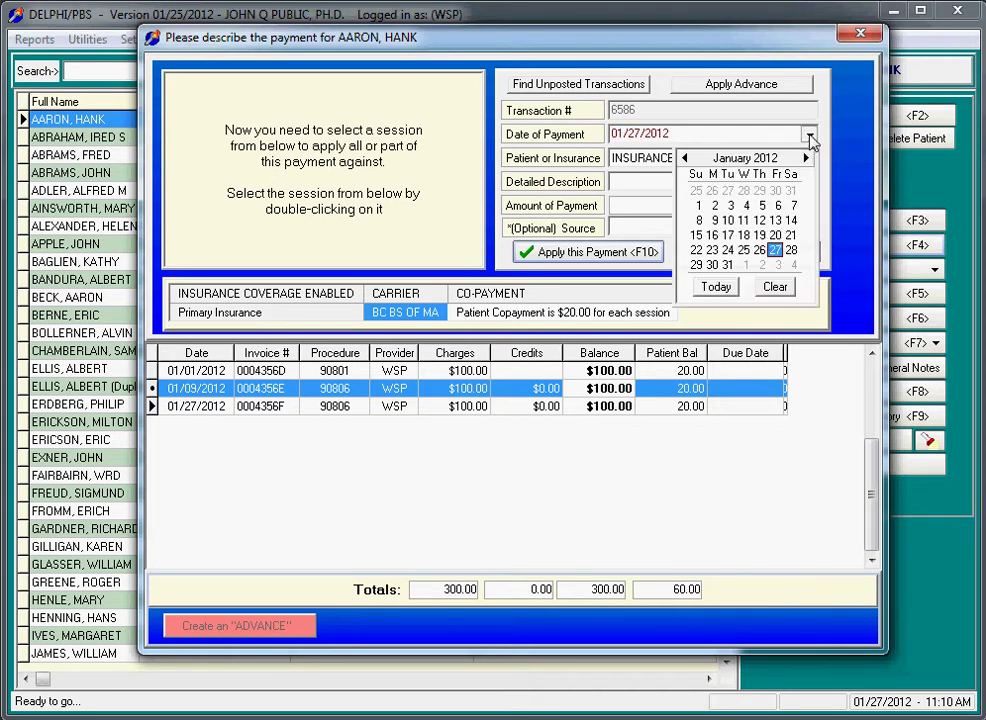
pyautogui.click(699, 205)
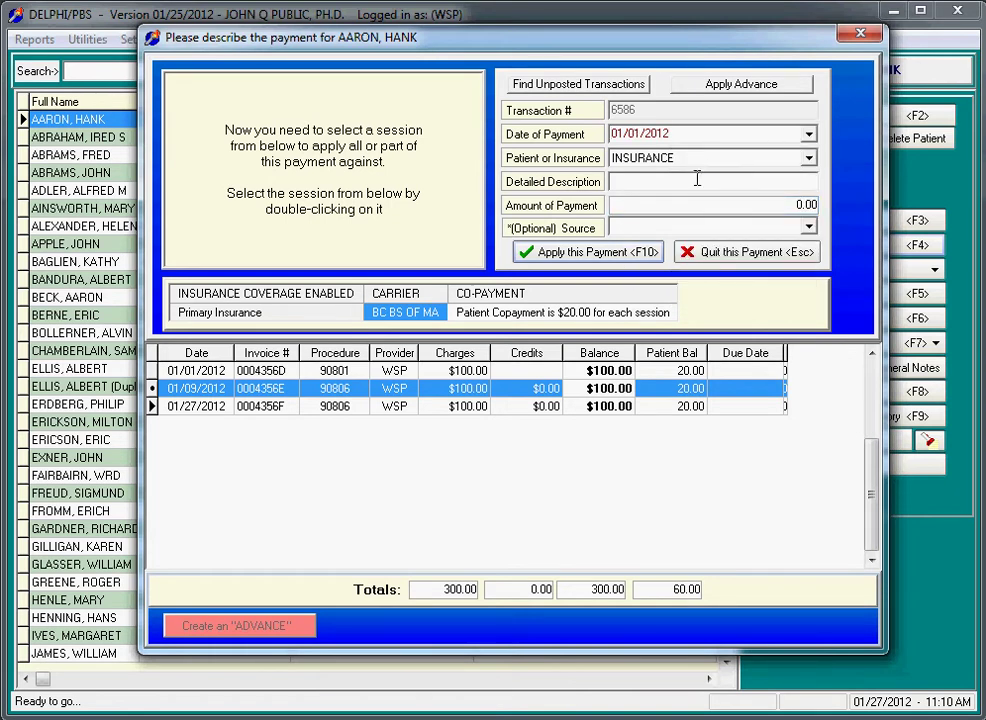
pyautogui.click(705, 162)
pyautogui.click(687, 176)
pyautogui.write('COPAY')
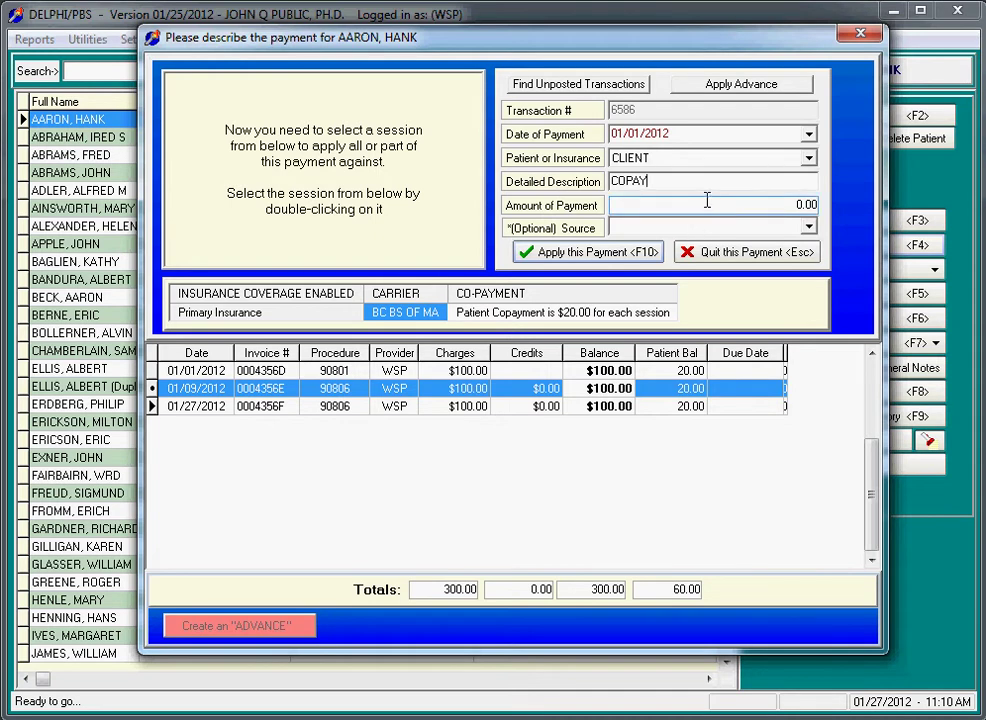
pyautogui.click(703, 204)
pyautogui.write('20')
pyautogui.click(598, 253)
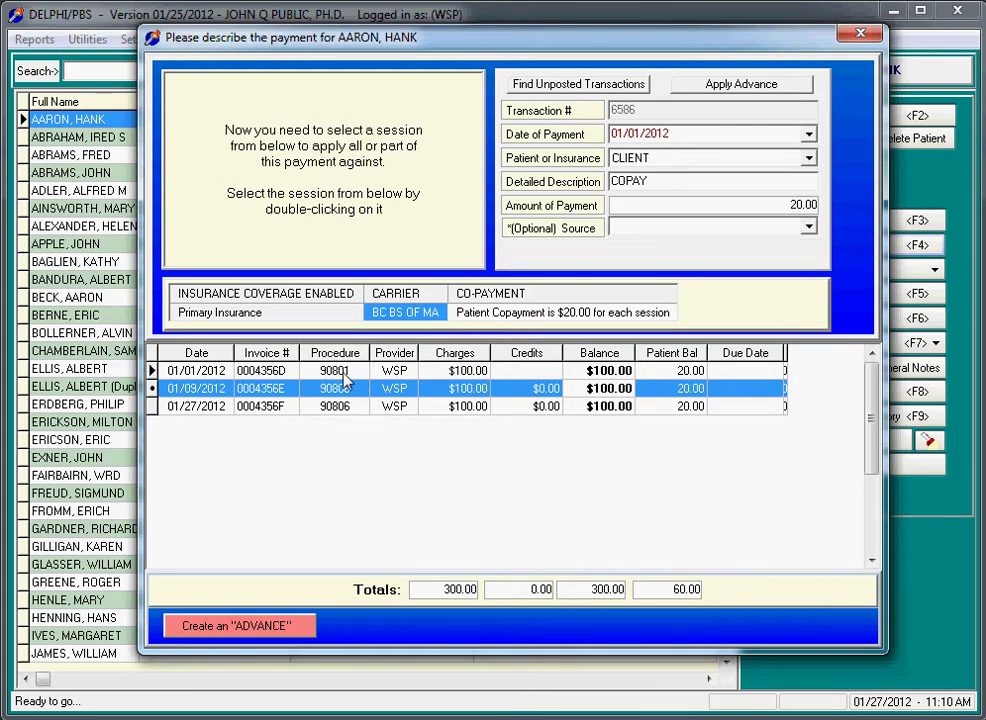
pyautogui.click(190, 373)
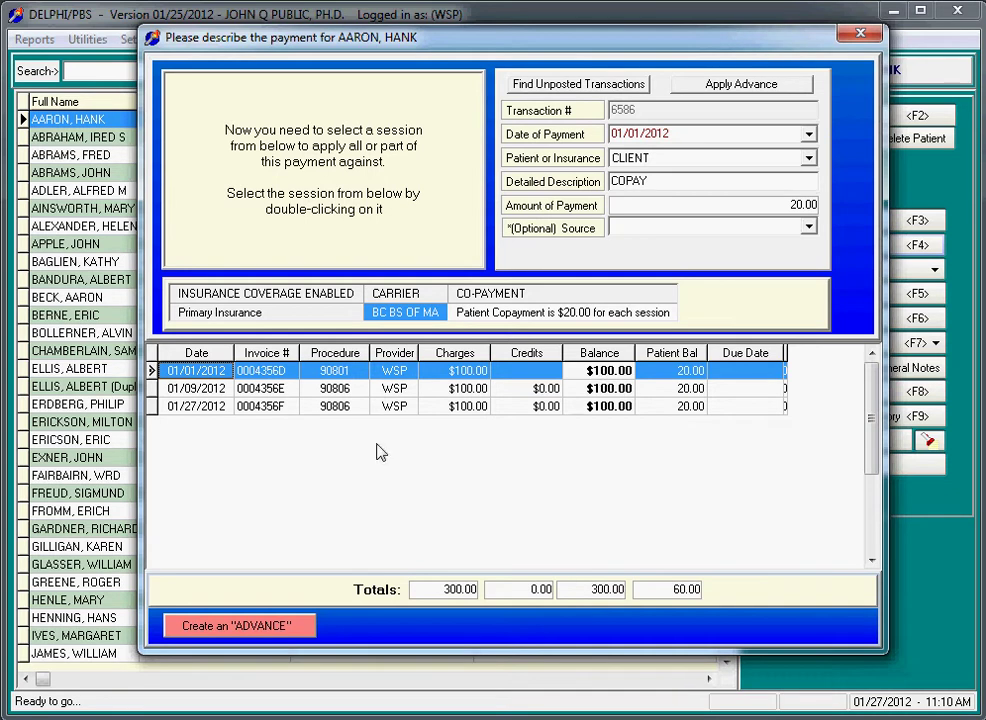
# Create an ADVANCE line and put the $20.00 copay on it, confirming the finished payment.
pyautogui.click(230, 628)
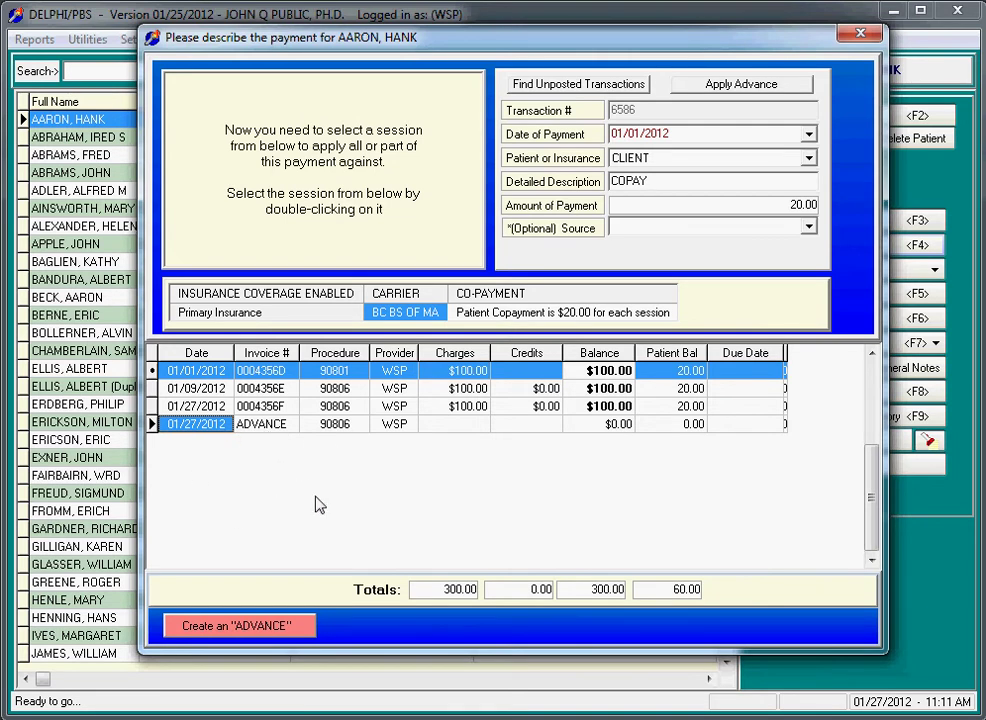
pyautogui.doubleClick(256, 426)
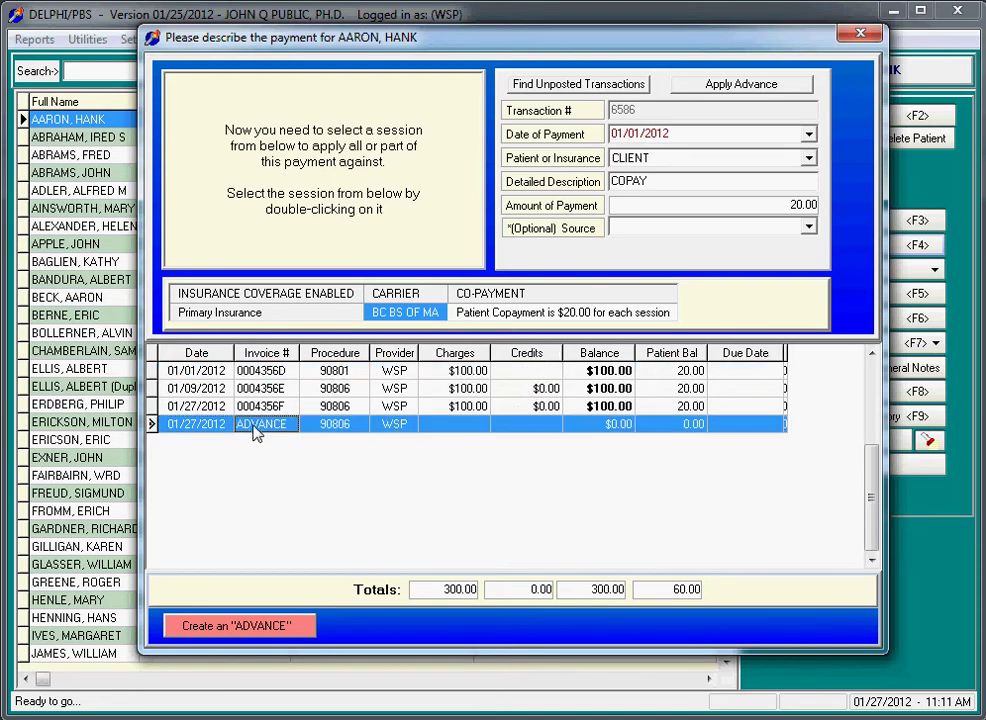
pyautogui.write('20')
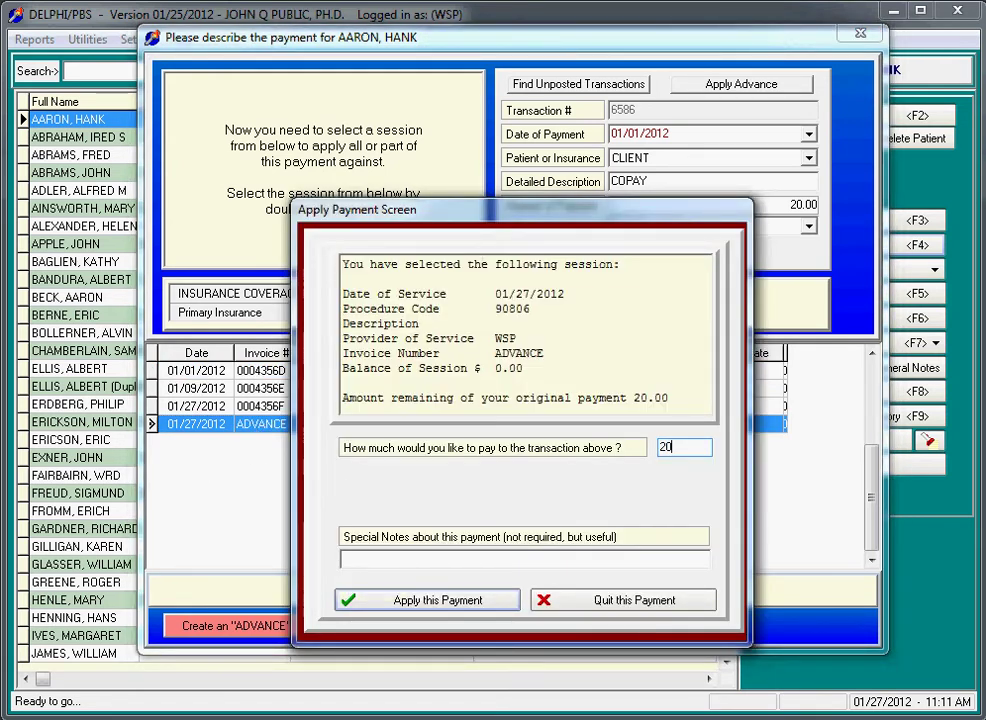
pyautogui.click(418, 605)
pyautogui.click(511, 376)
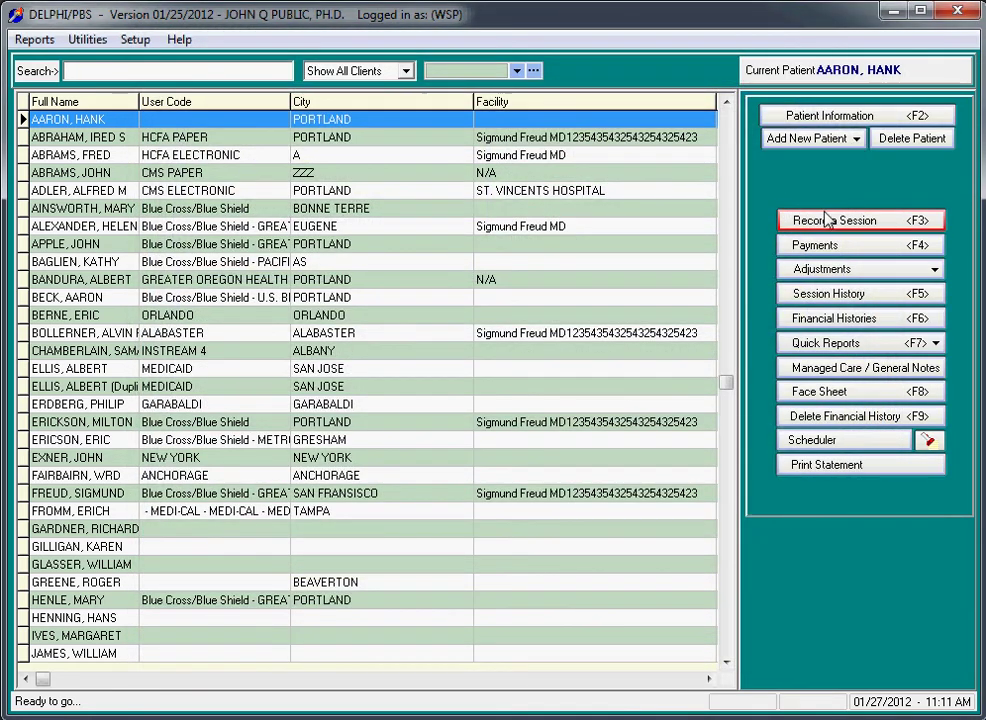
# Start a new client payment described 'CLI COPAY CHK #4545', ready for the amount.
pyautogui.click(834, 246)
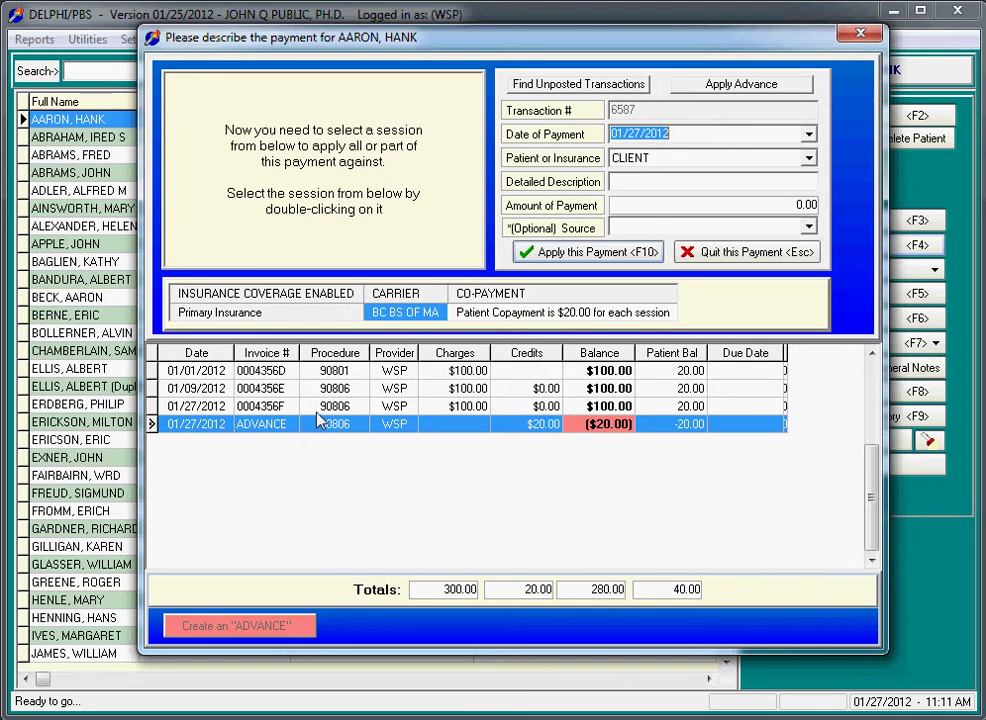
pyautogui.click(661, 184)
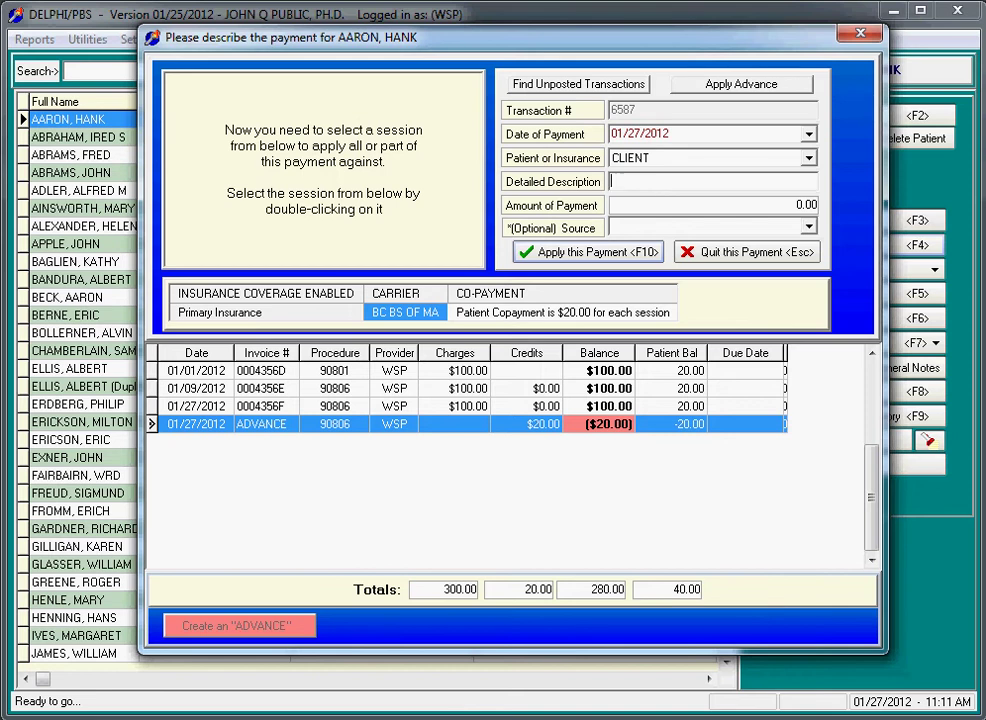
pyautogui.write('CLI COPAY CHK #4545')
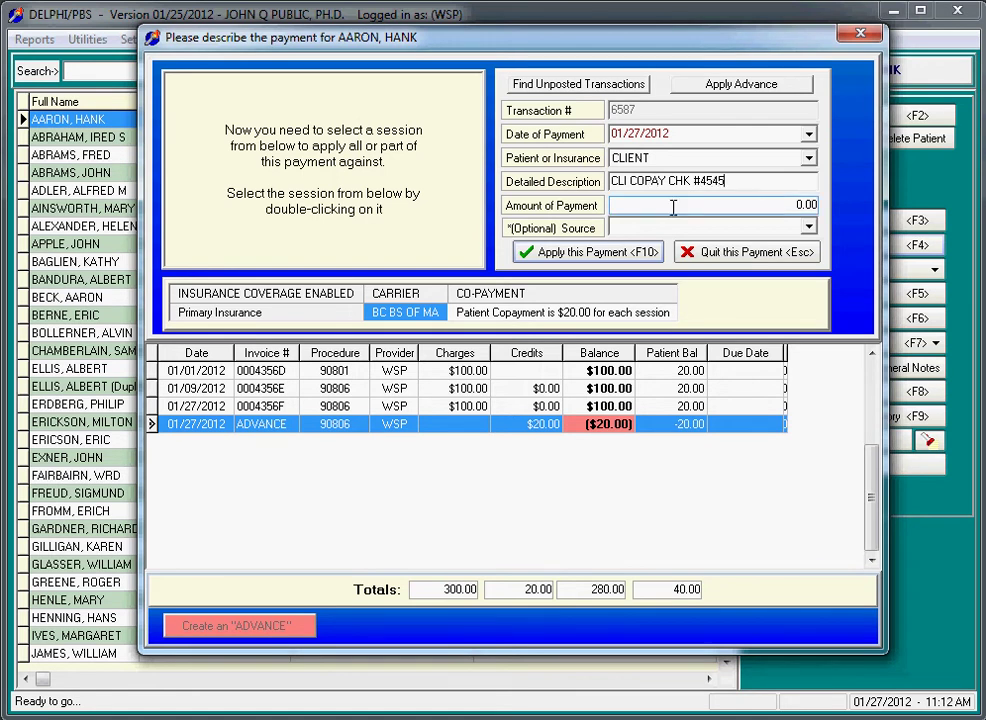
pyautogui.click(673, 206)
# Apply the $40.00 check copay to the 01/27/2012 ADVANCE line and confirm completion.
pyautogui.click(594, 251)
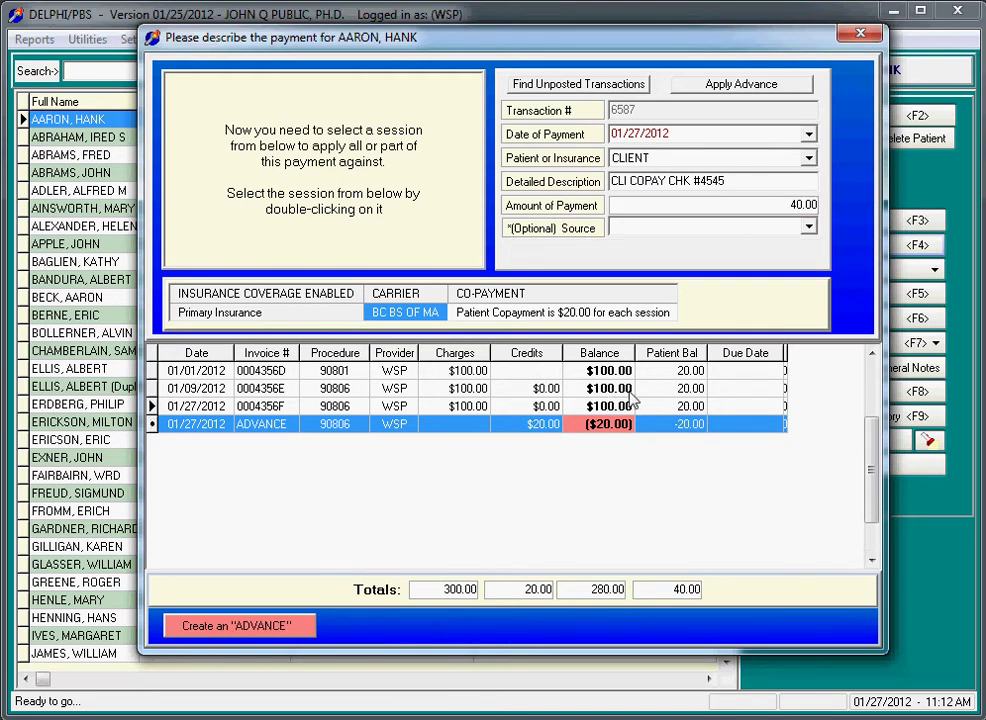
pyautogui.click(257, 391)
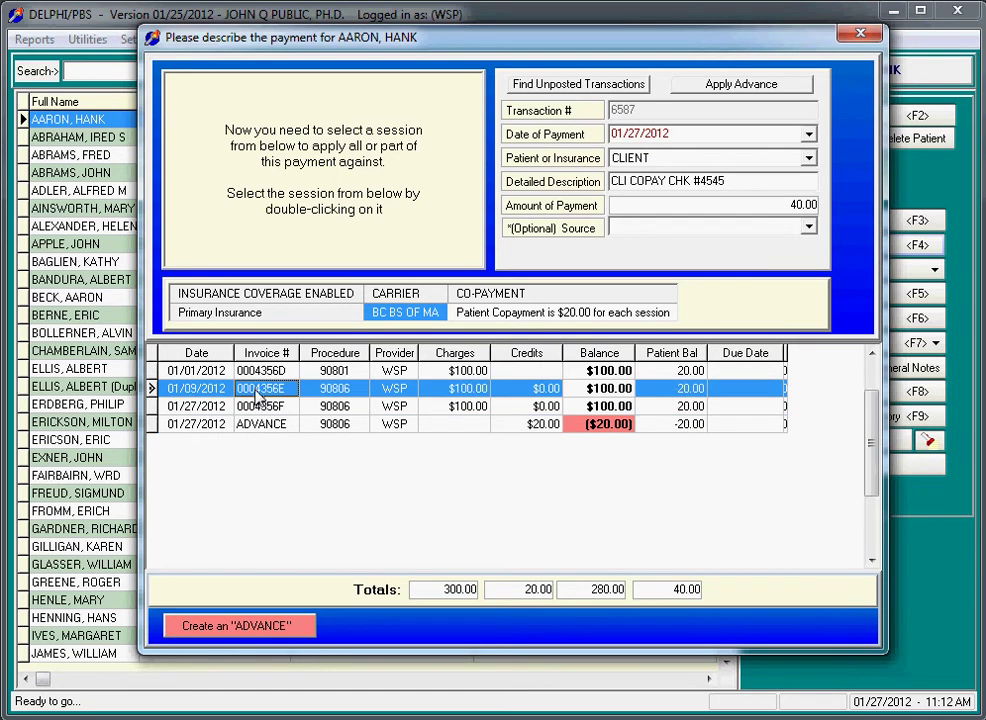
pyautogui.click(260, 408)
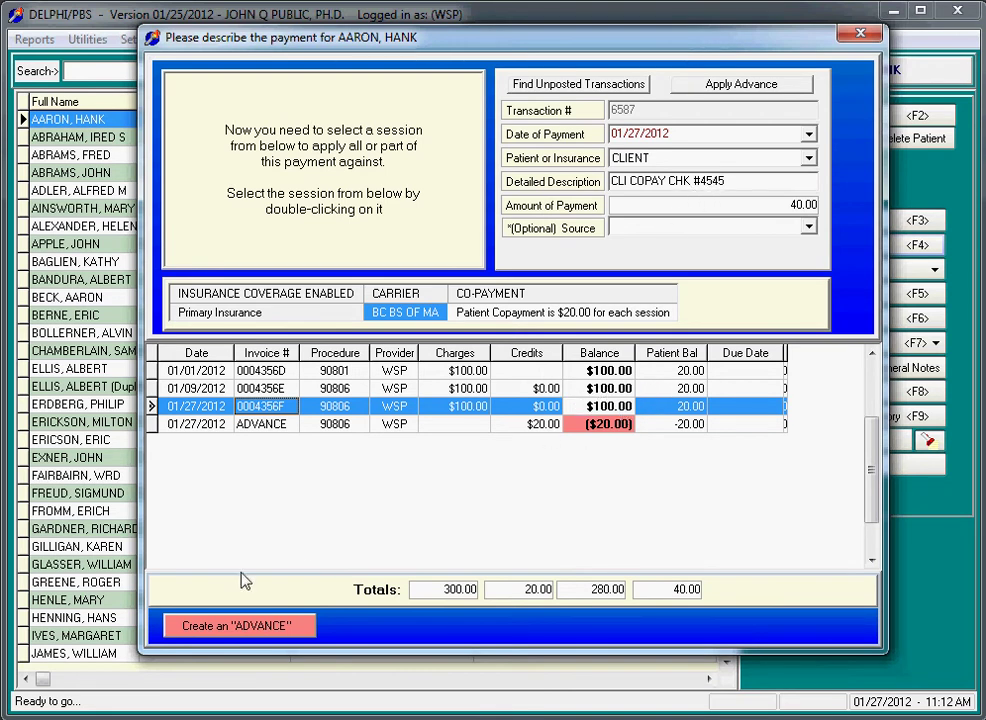
pyautogui.doubleClick(262, 426)
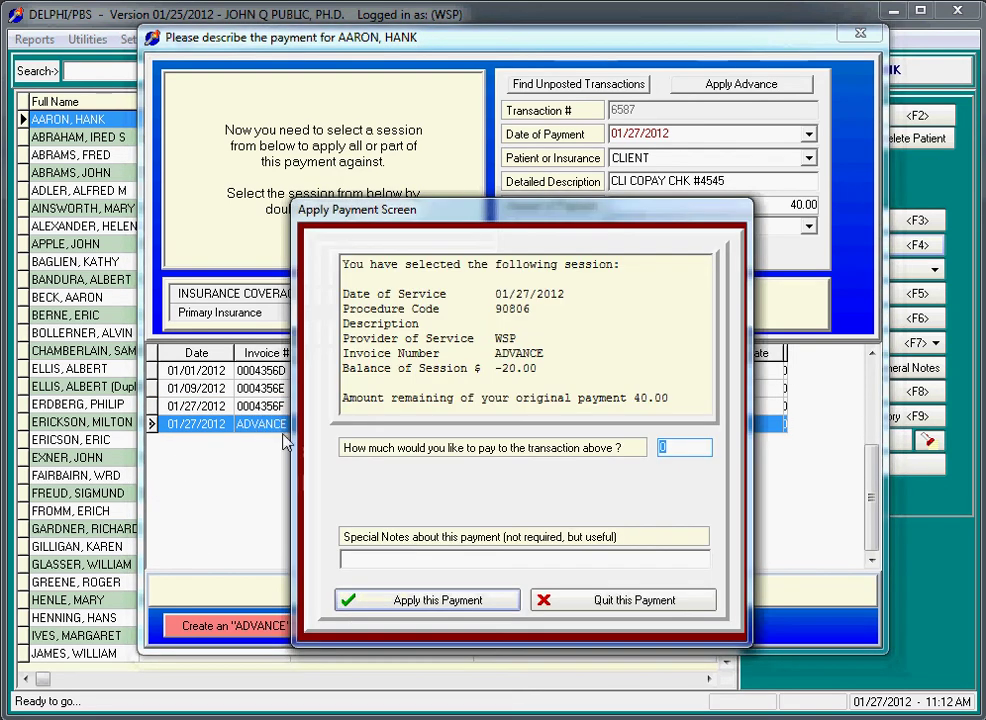
pyautogui.write('40')
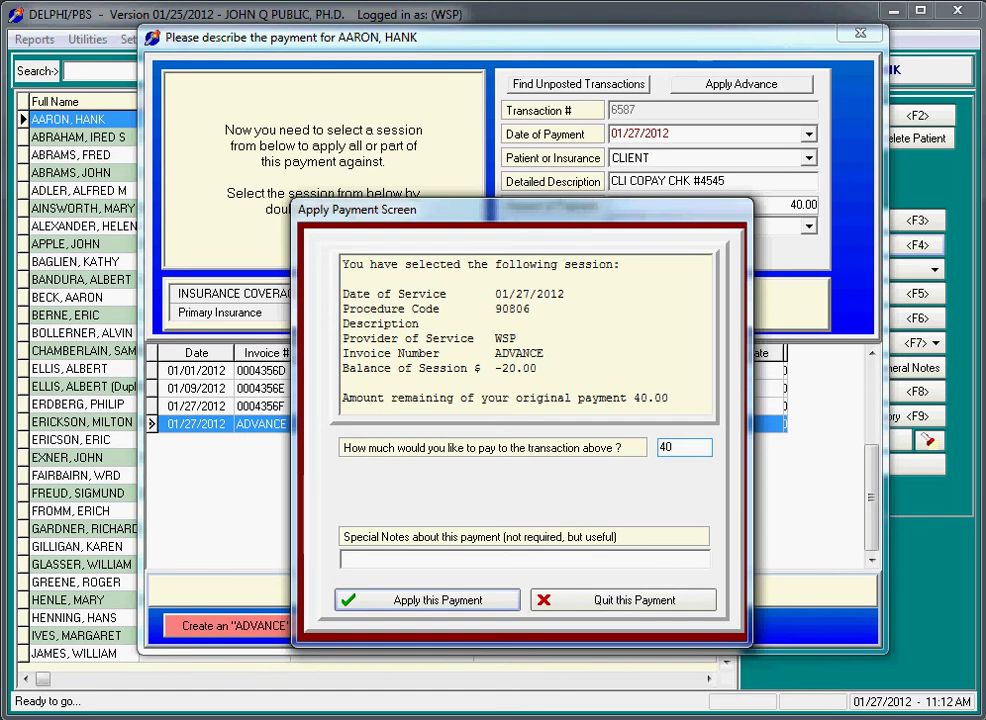
pyautogui.click(400, 600)
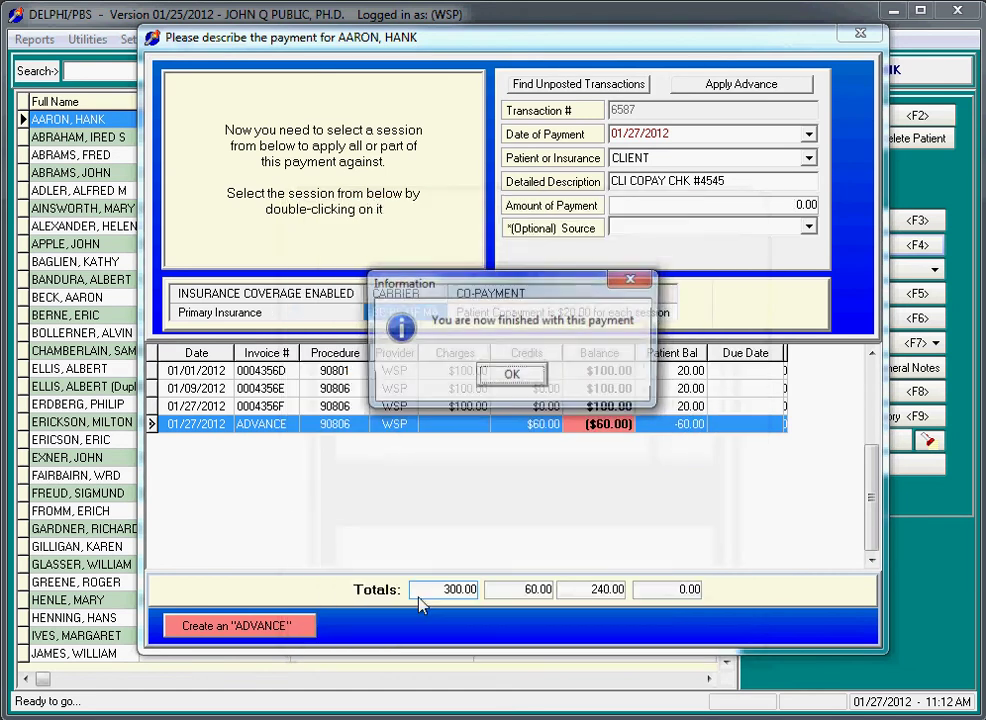
pyautogui.click(511, 375)
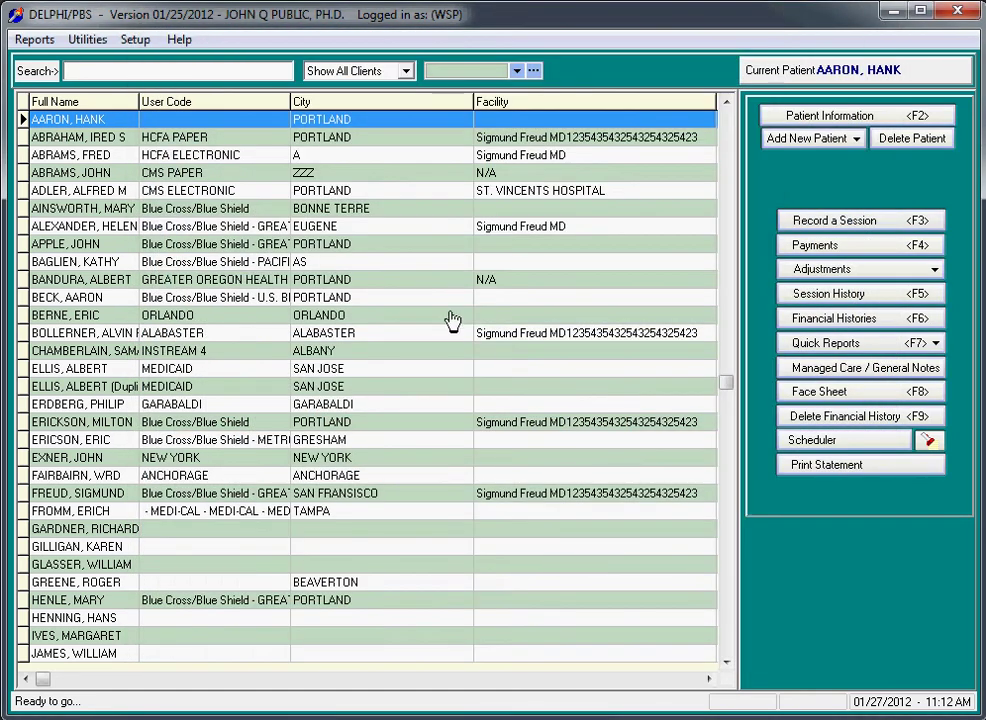
pyautogui.click(834, 318)
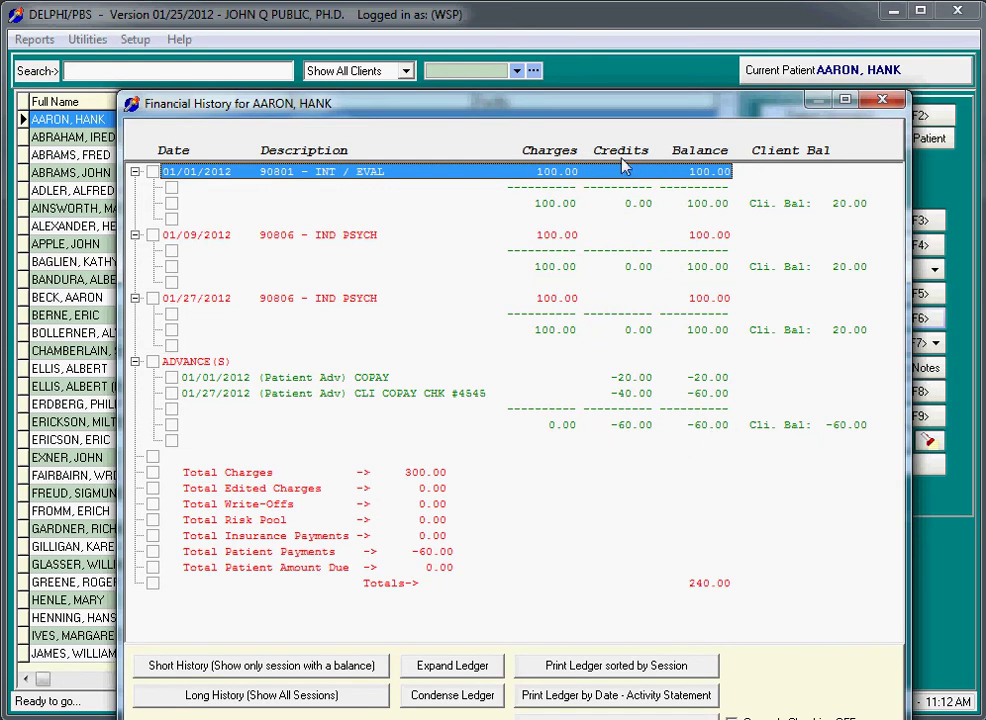
pyautogui.moveTo(491, 101); pyautogui.dragTo(487, 29)
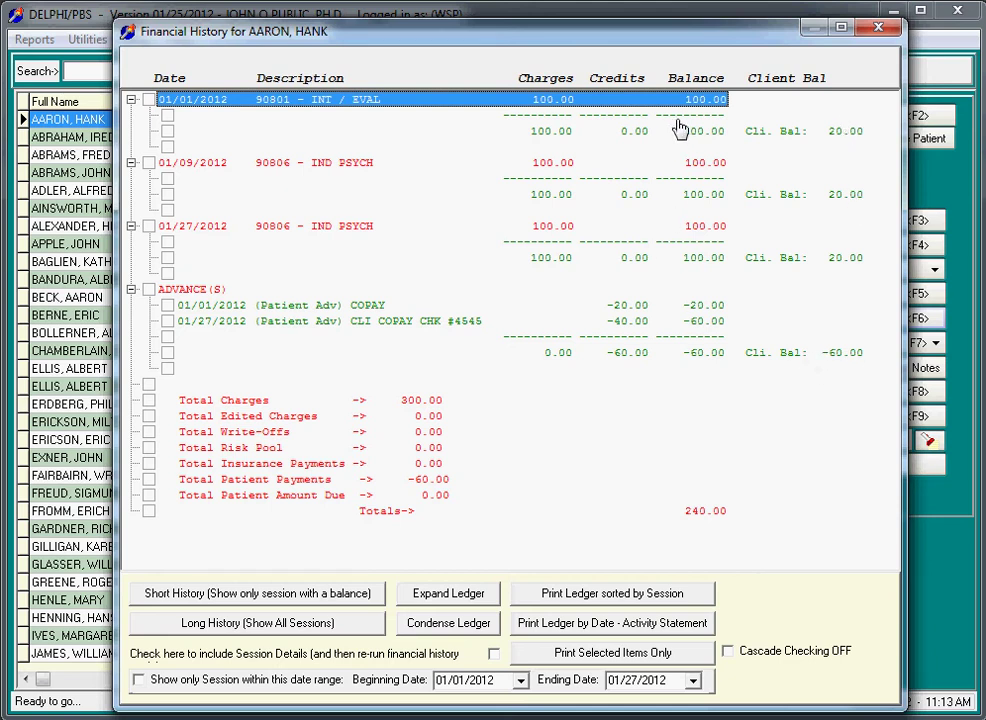
pyautogui.click(878, 28)
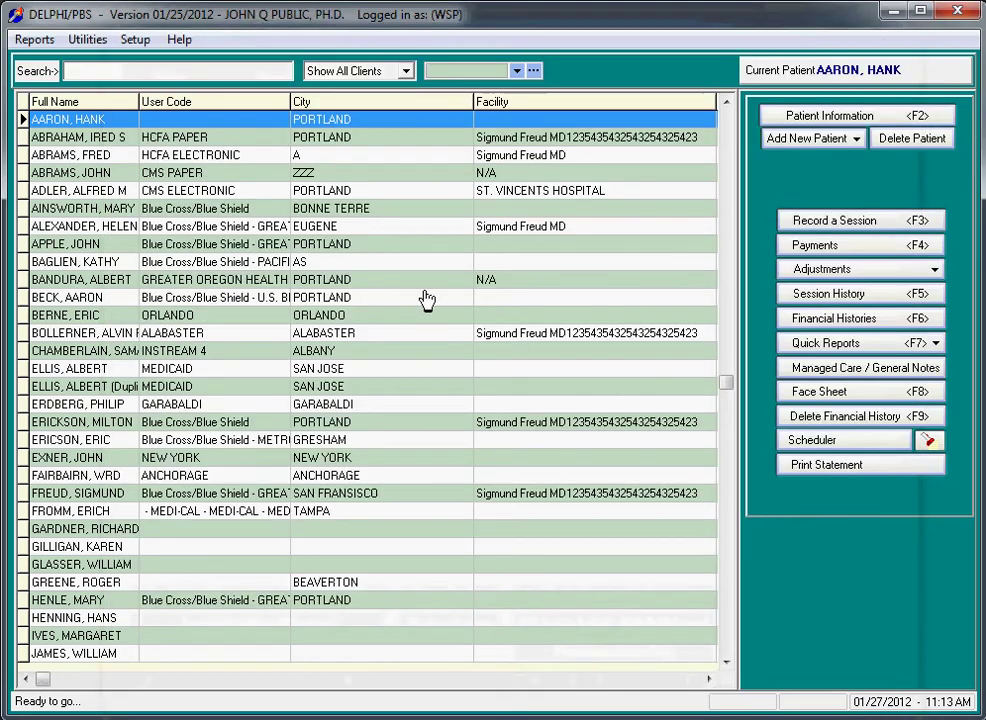
# Enter a $70.00 payment from INSURANCE.
pyautogui.click(814, 246)
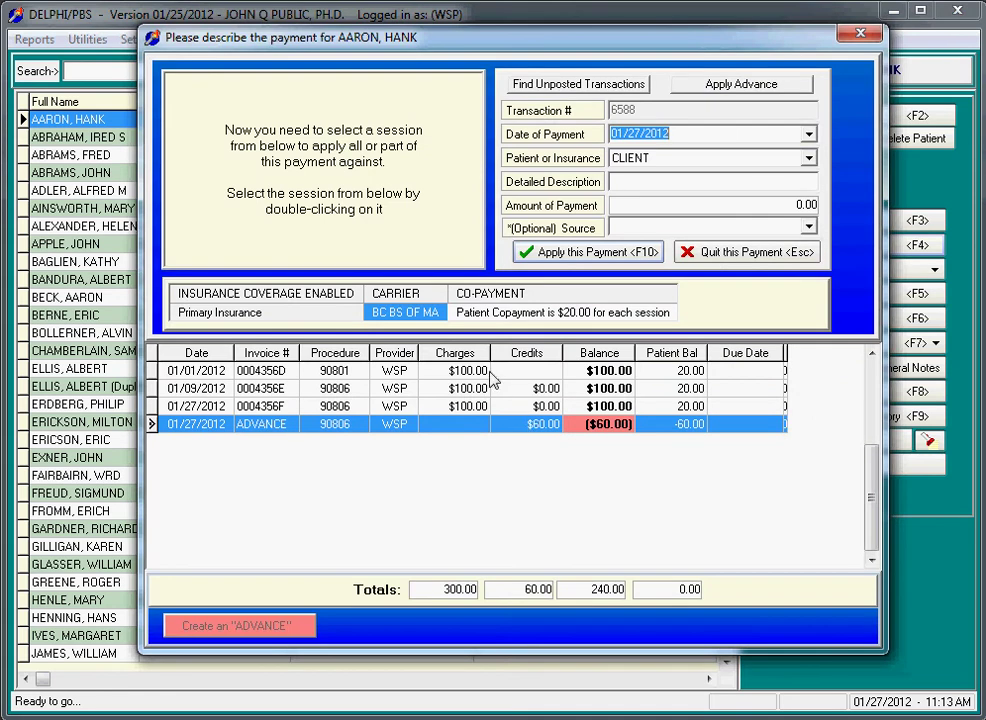
pyautogui.click(732, 160)
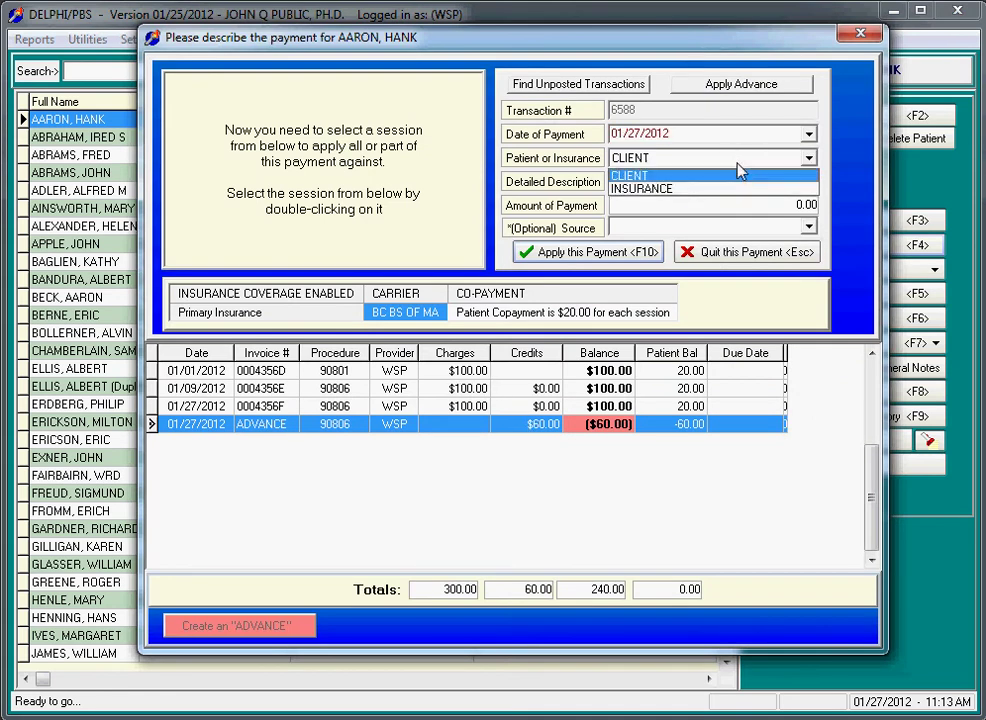
pyautogui.click(668, 188)
pyautogui.click(667, 188)
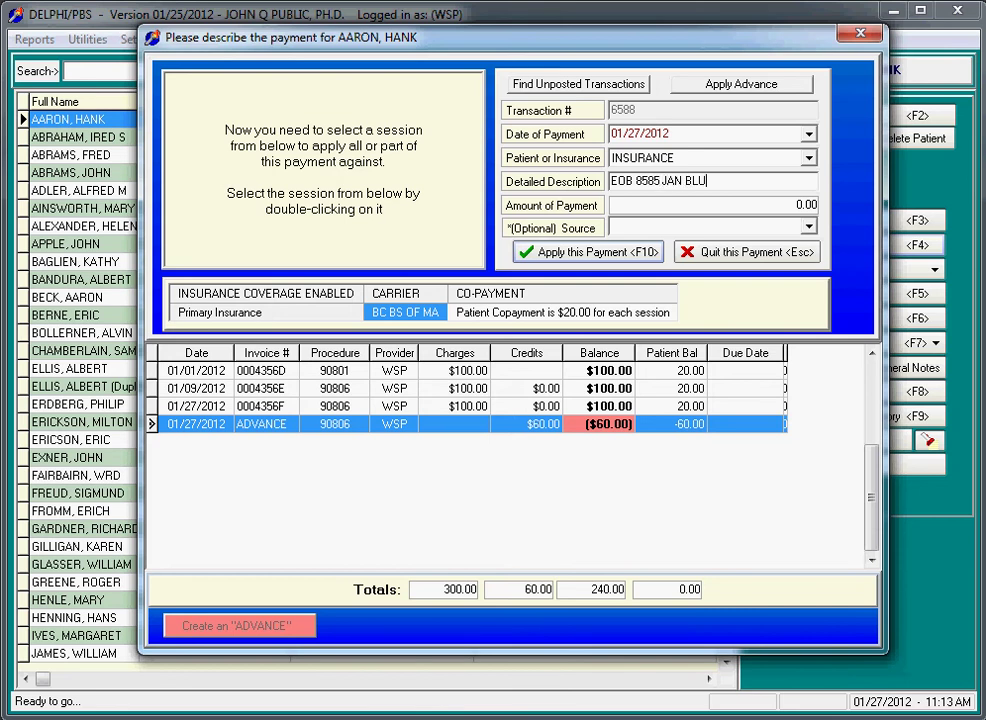
pyautogui.click(687, 207)
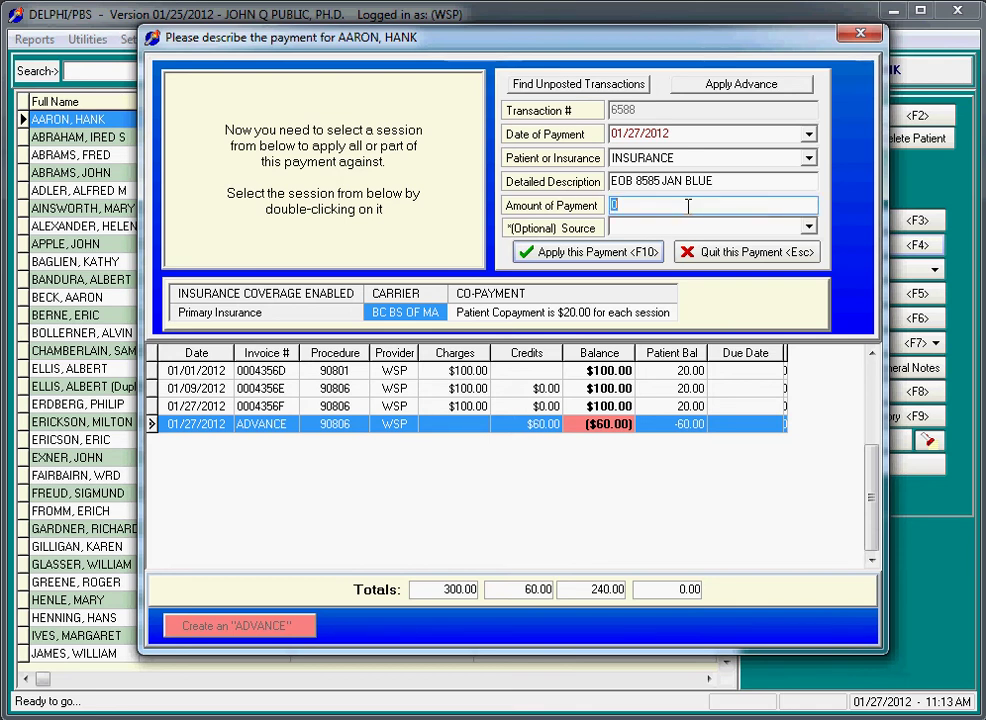
pyautogui.write('70')
pyautogui.click(629, 258)
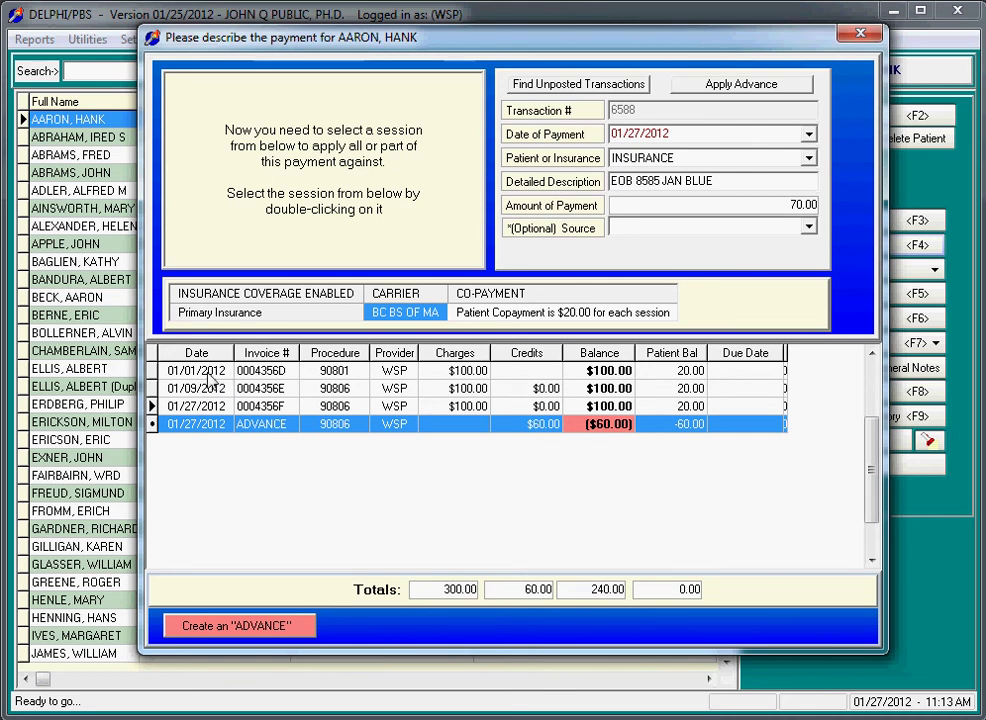
# Apply $70 with a $20 write-off to the 01/01/2012 session and confirm.
pyautogui.doubleClick(209, 374)
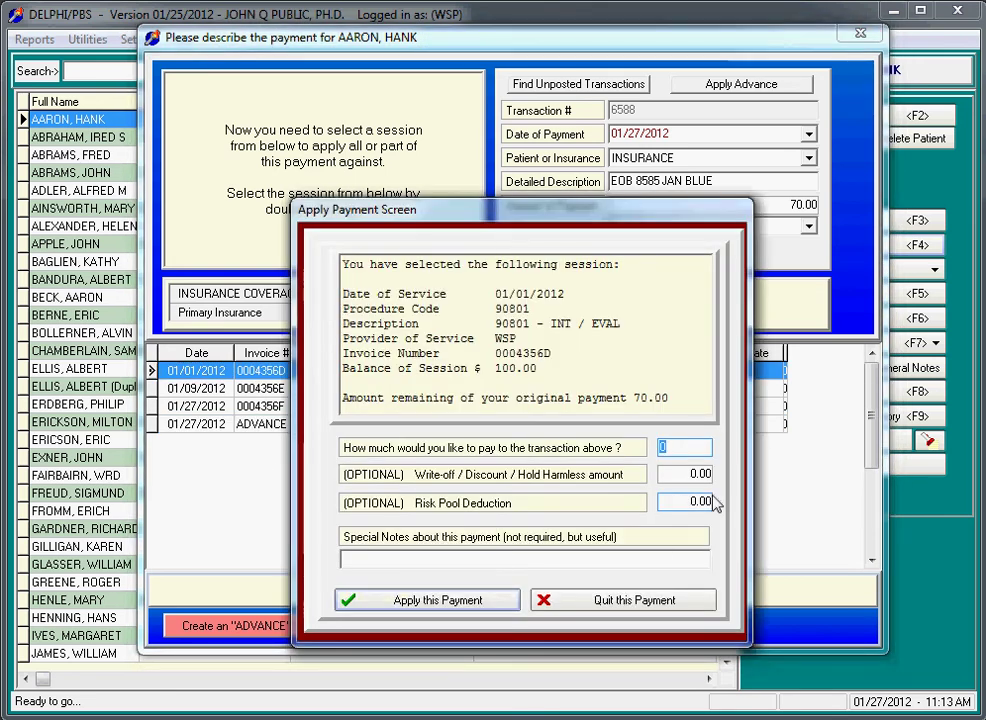
pyautogui.write('70')
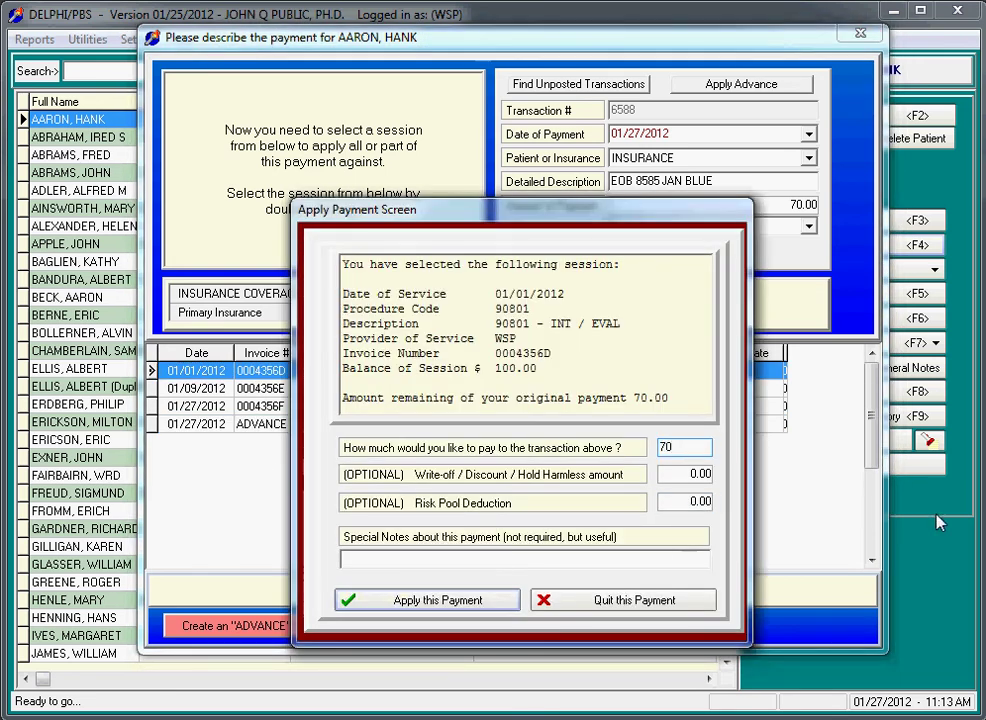
pyautogui.click(675, 474)
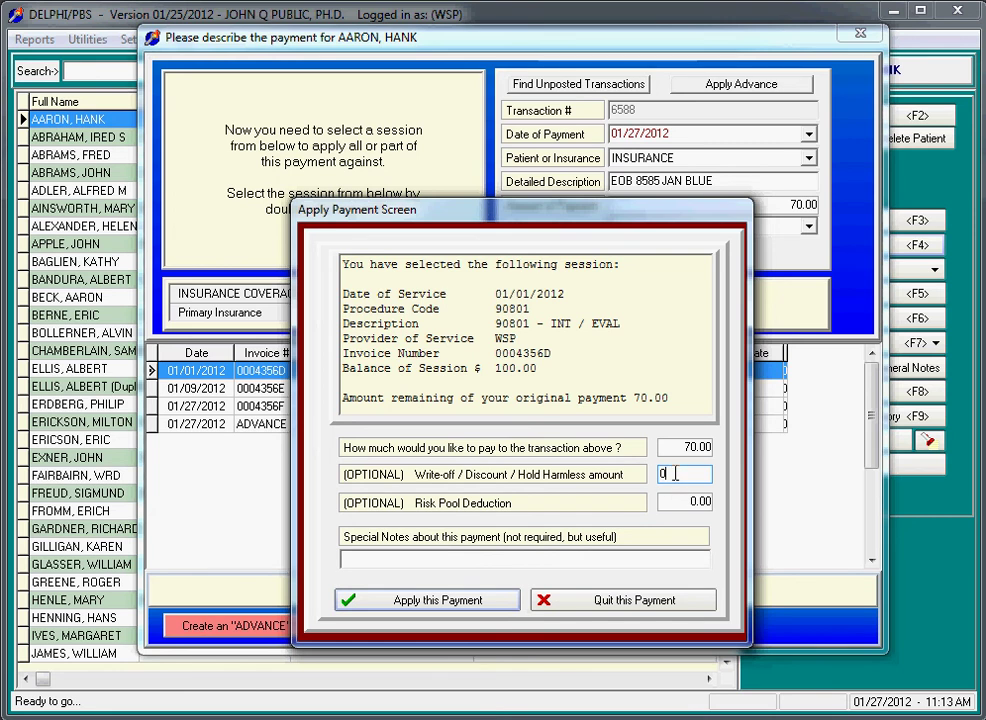
pyautogui.write('20')
pyautogui.click(445, 603)
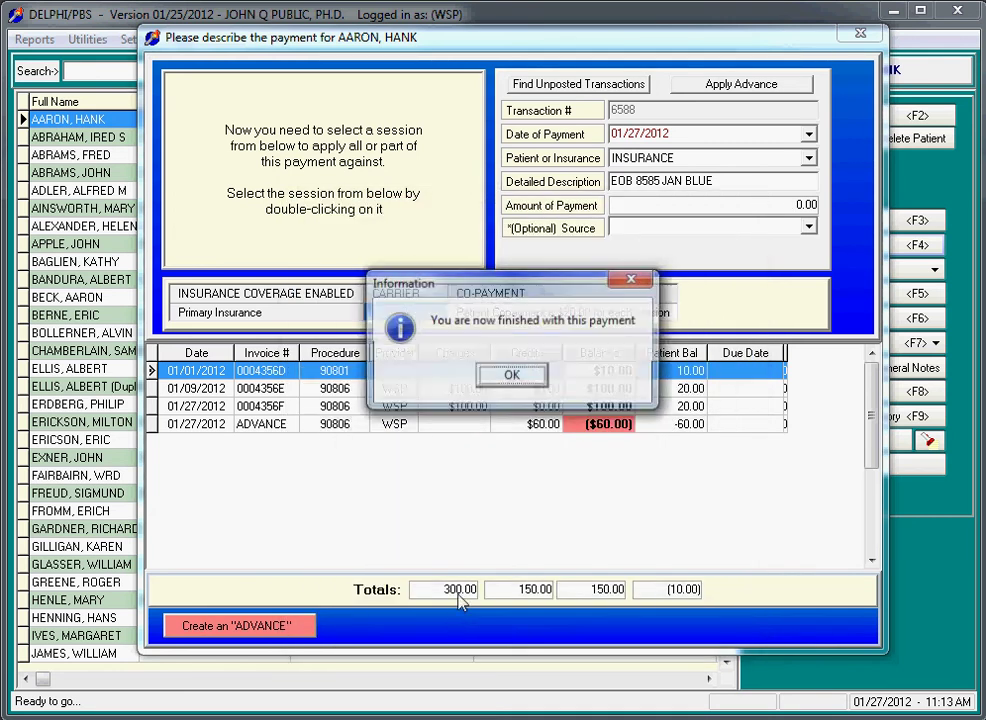
pyautogui.click(508, 375)
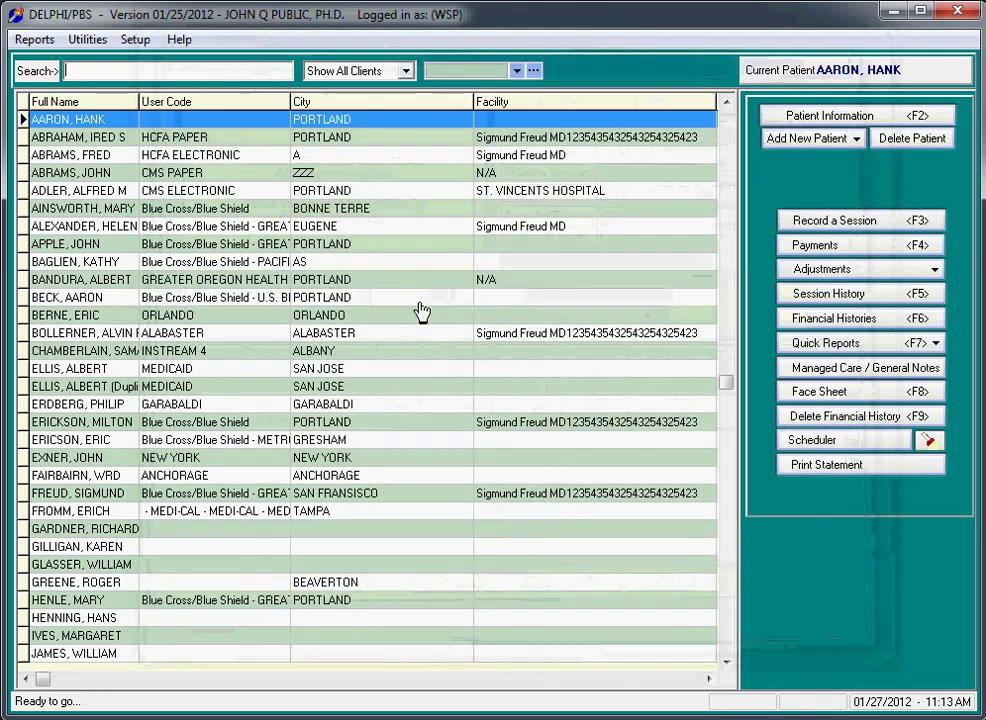
pyautogui.click(876, 246)
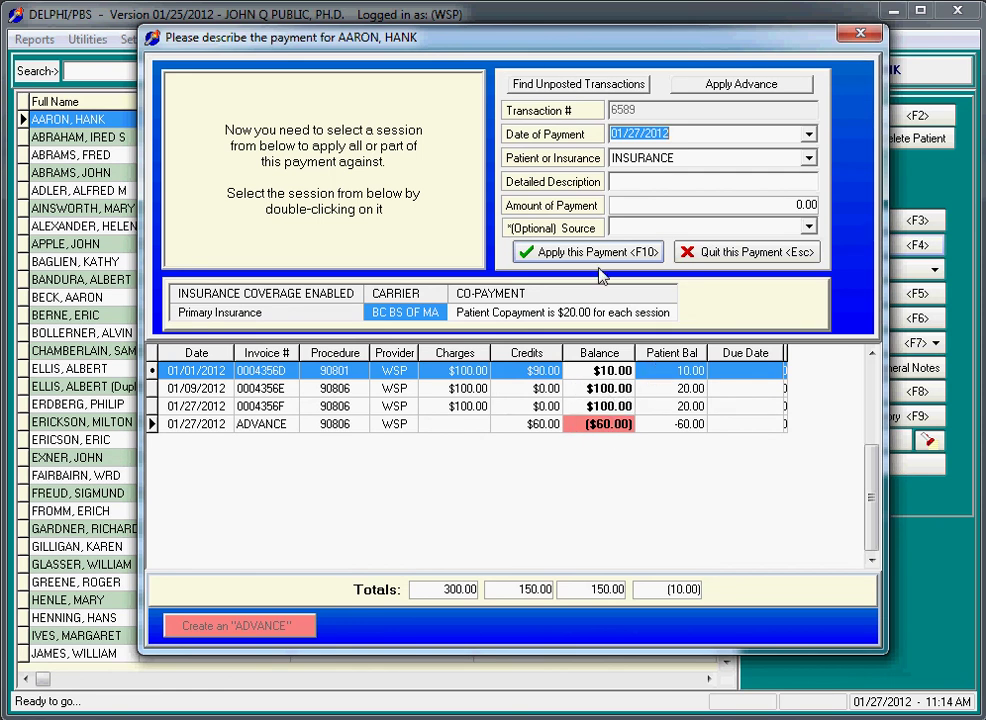
# Record a new $140.00 insurance payment with description INS PAY #2.
pyautogui.click(673, 187)
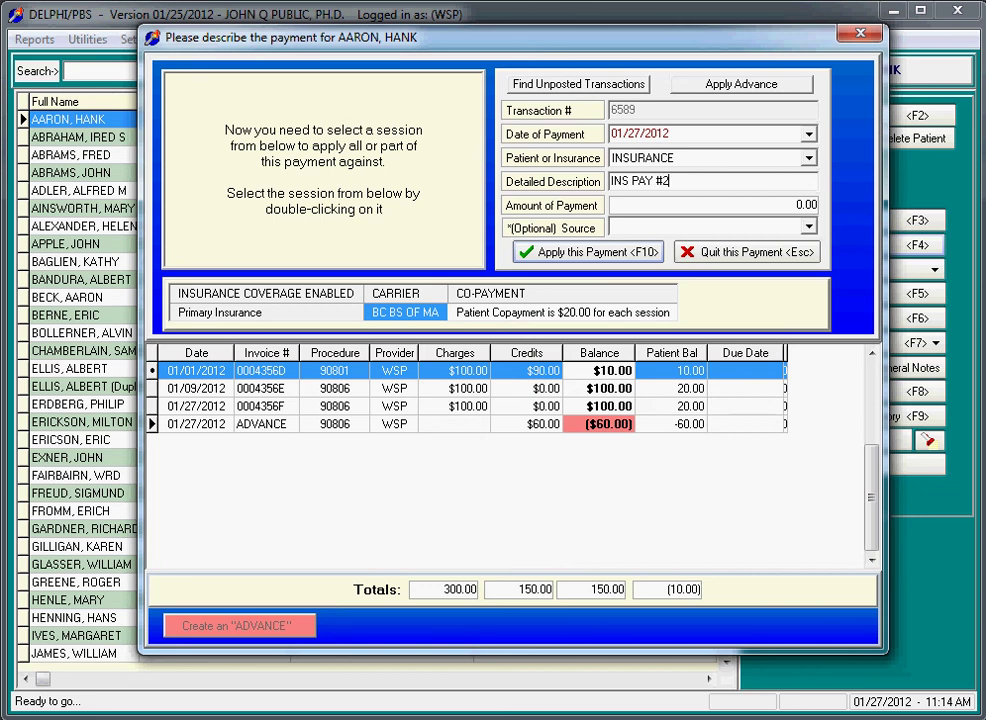
pyautogui.click(707, 219)
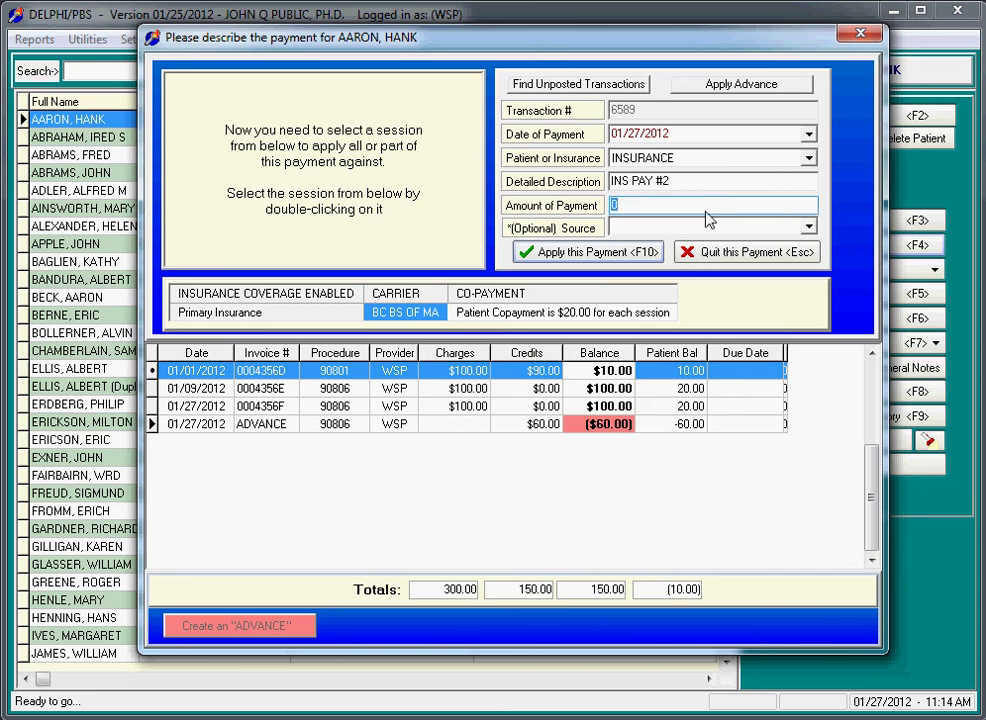
pyautogui.write('140')
pyautogui.click(623, 256)
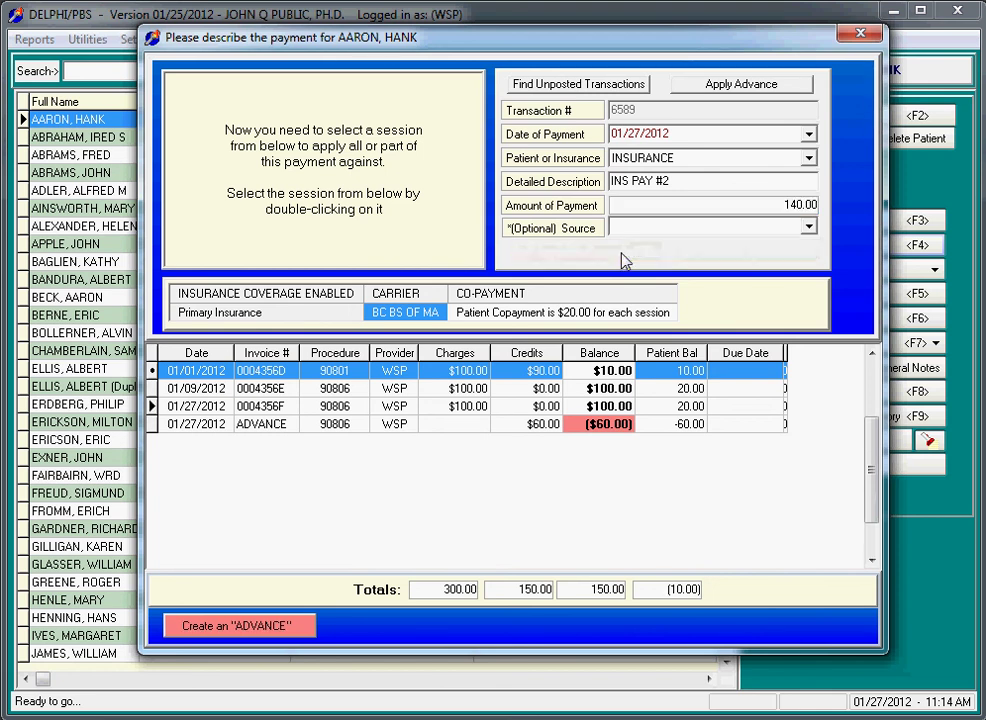
# Apply $70 plus a $20 write-off to the 01/09/2012 session.
pyautogui.doubleClick(240, 390)
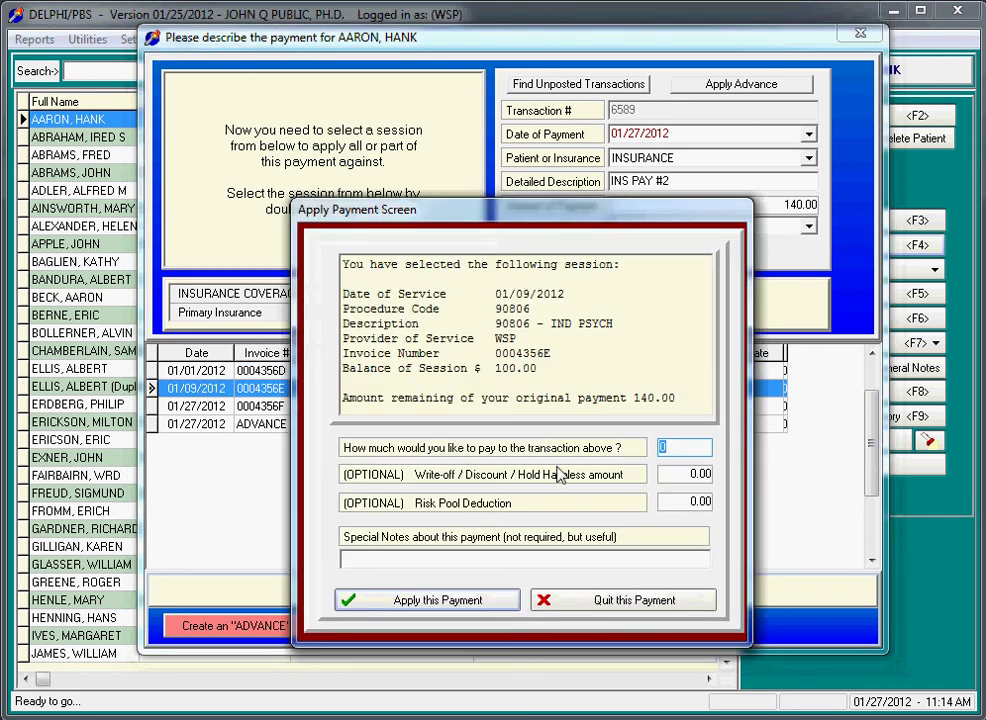
pyautogui.write('70')
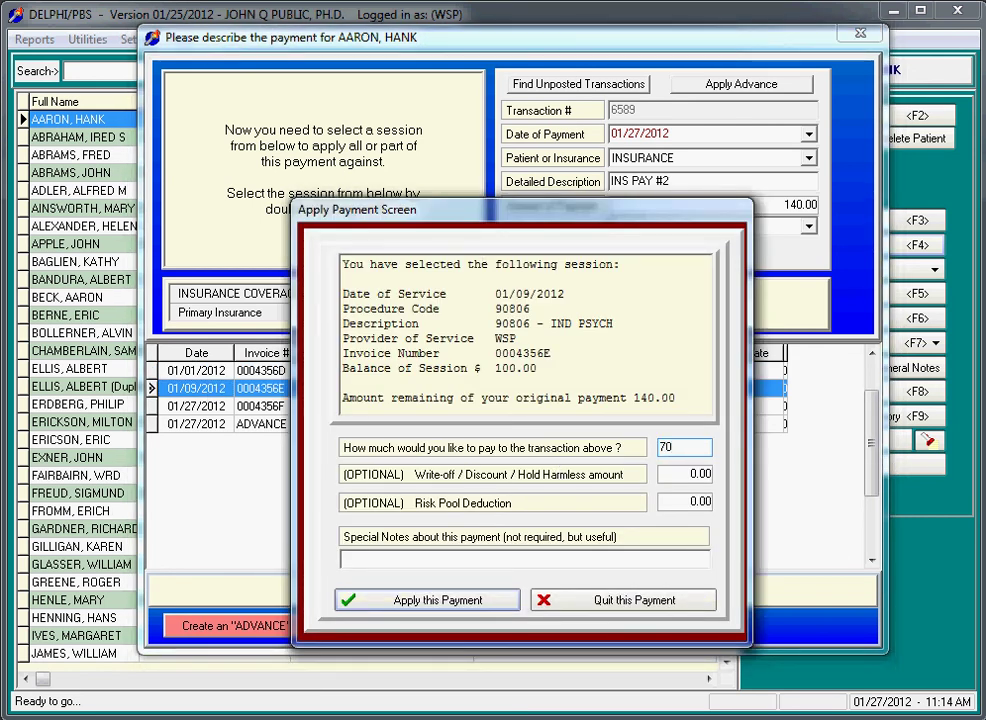
pyautogui.click(697, 474)
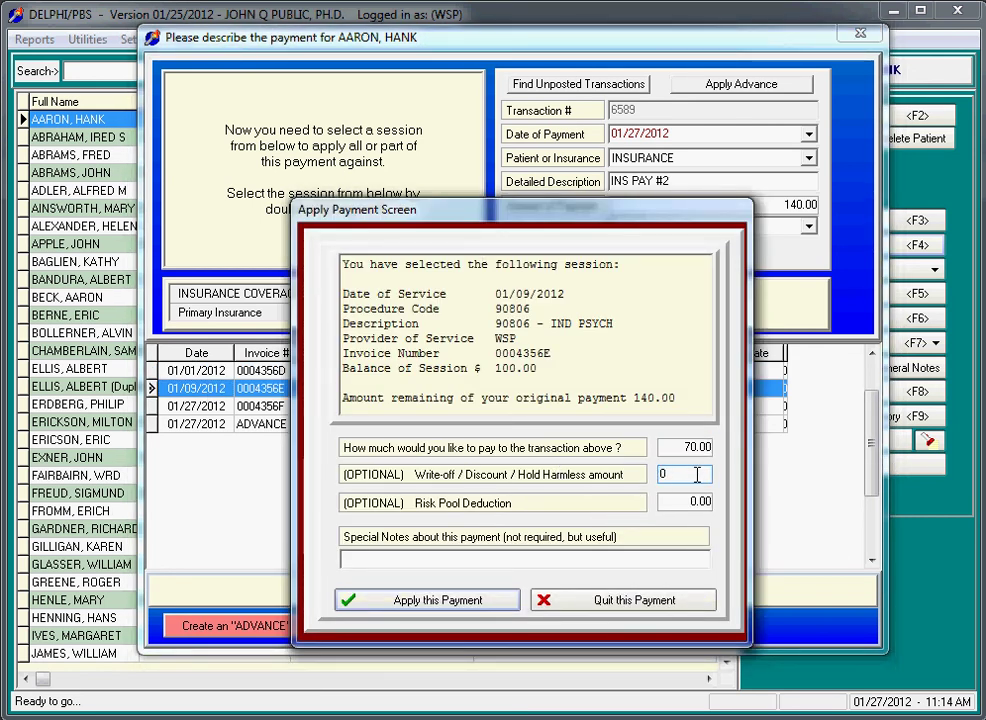
pyautogui.write('20')
pyautogui.click(493, 603)
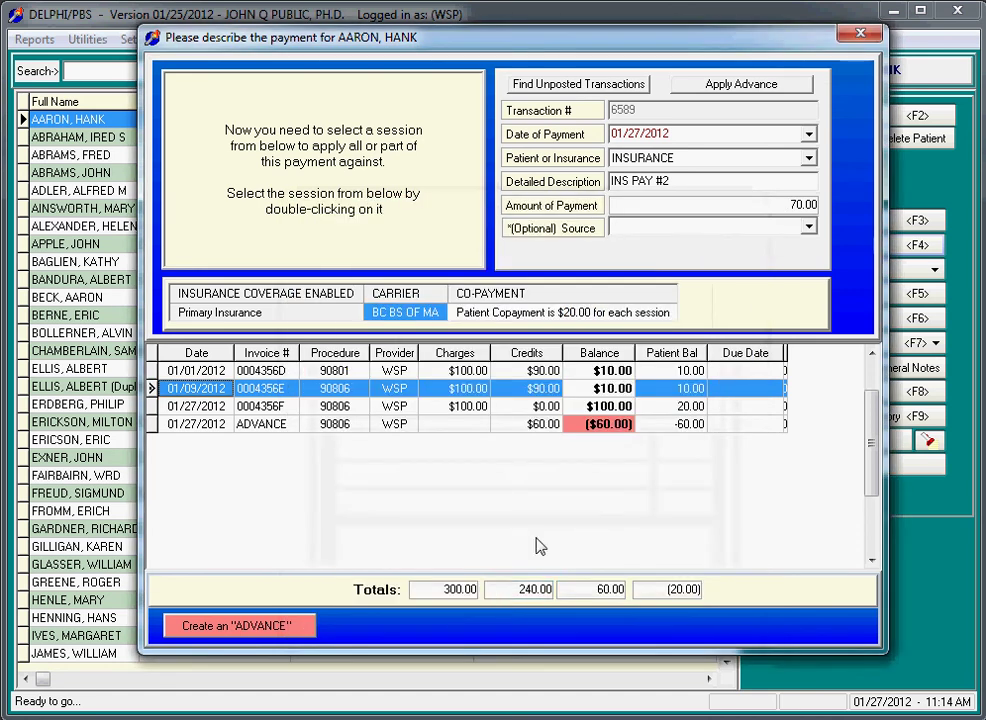
# Apply the remaining $70 plus a $20 write-off to the 01/27/2012 session and finish the payment.
pyautogui.doubleClick(395, 407)
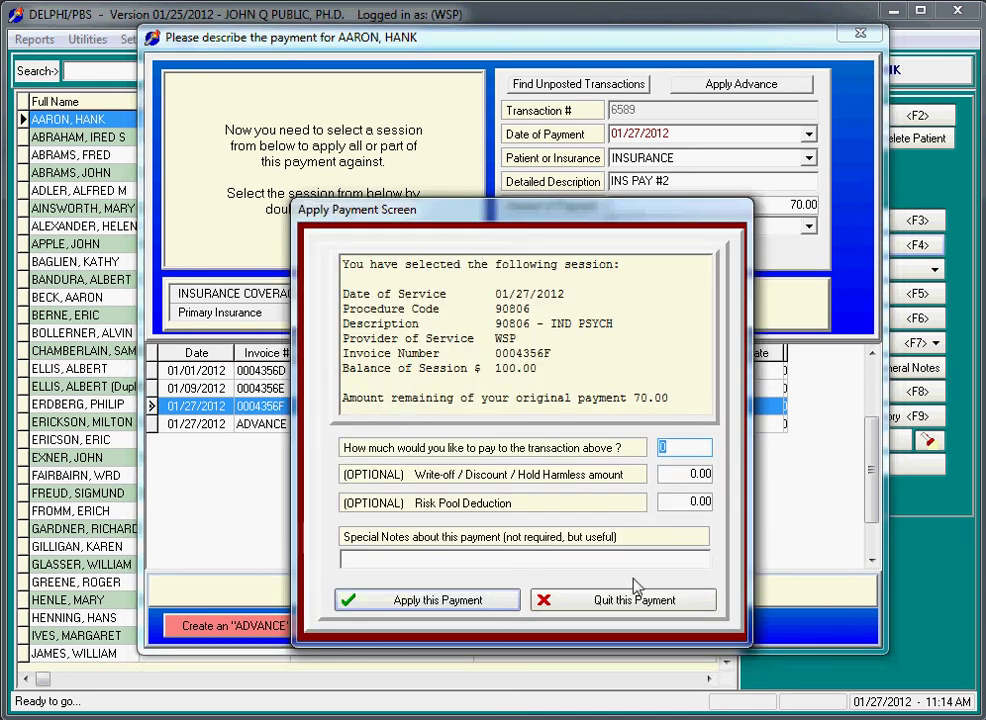
pyautogui.write('70')
pyautogui.press('Tab')
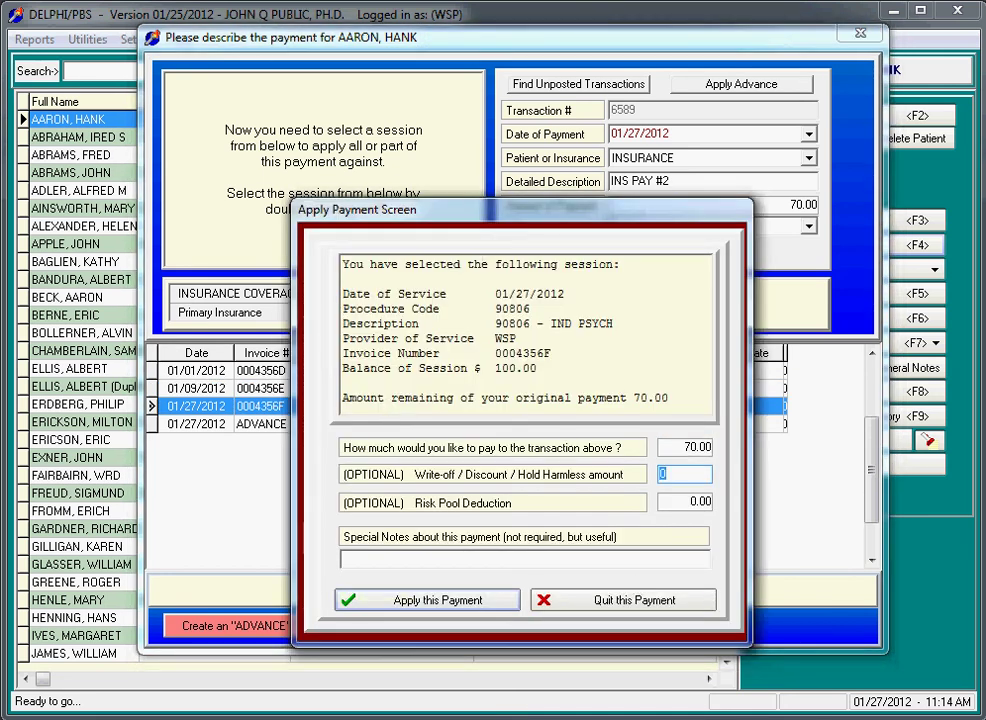
pyautogui.write('20')
pyautogui.click(458, 601)
pyautogui.click(511, 377)
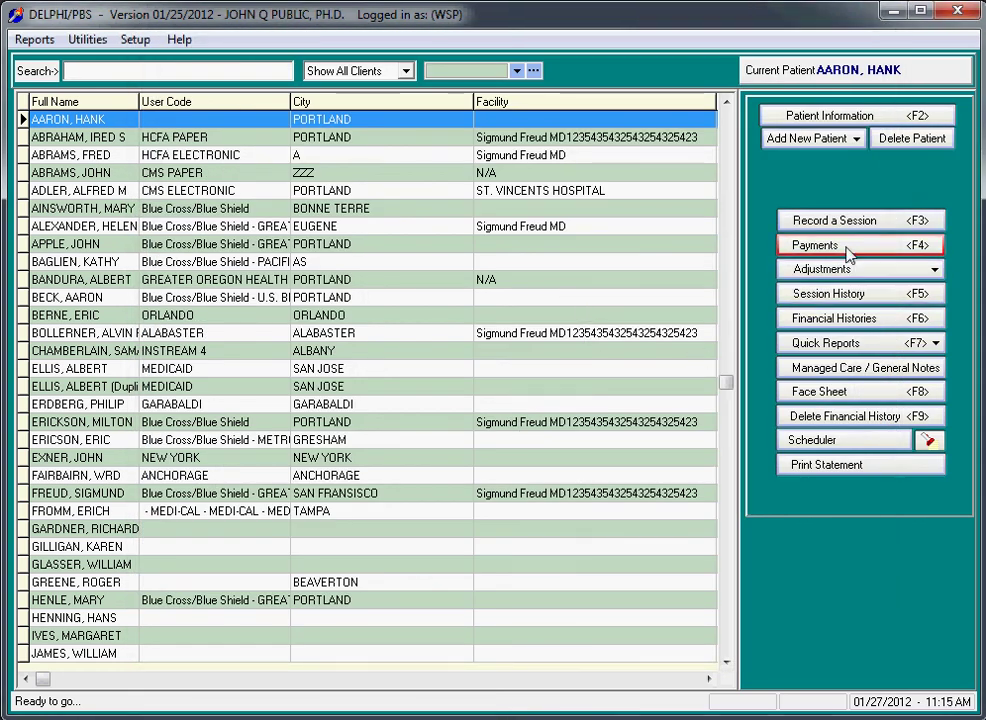
# Review the session balances: each at $10.00, with $300.00 charges against $330.00 credits.
pyautogui.click(843, 246)
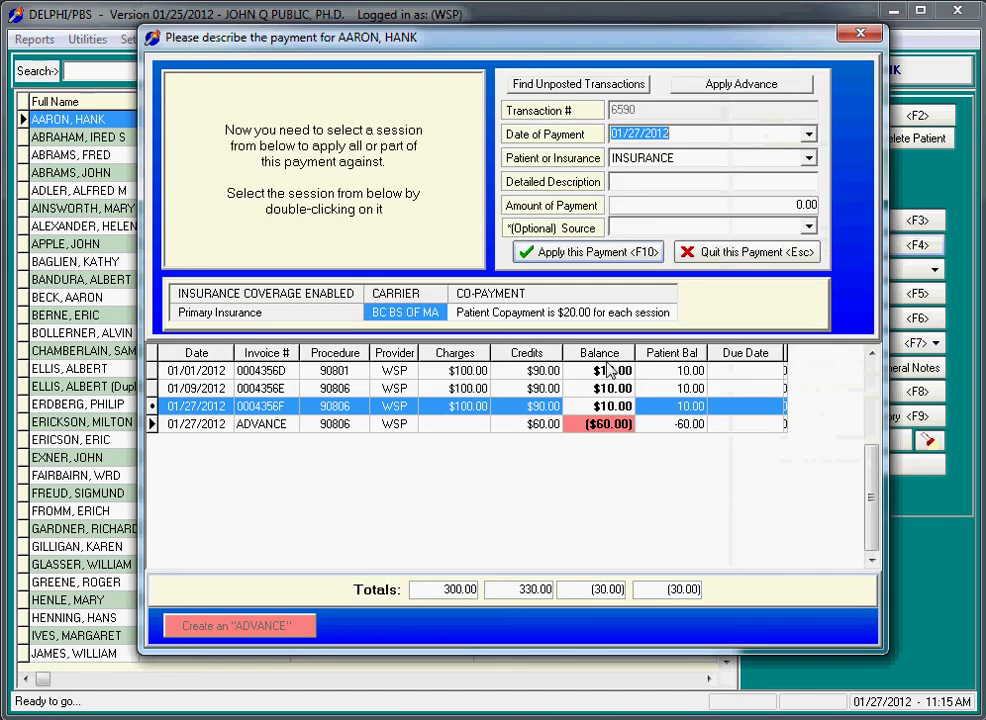
pyautogui.click(610, 426)
pyautogui.click(628, 373)
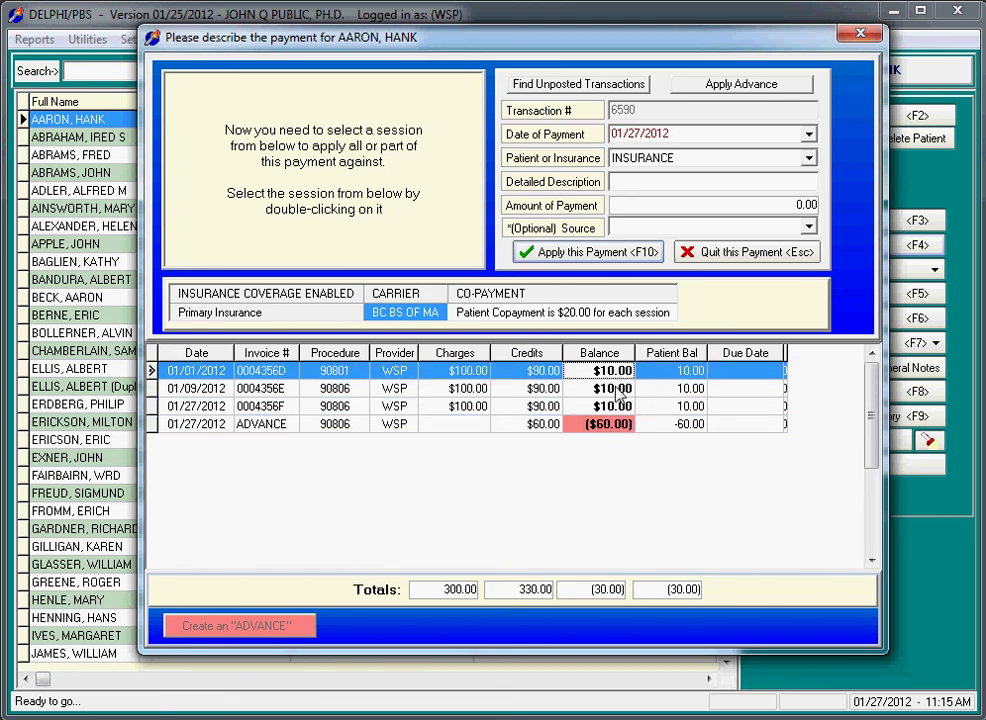